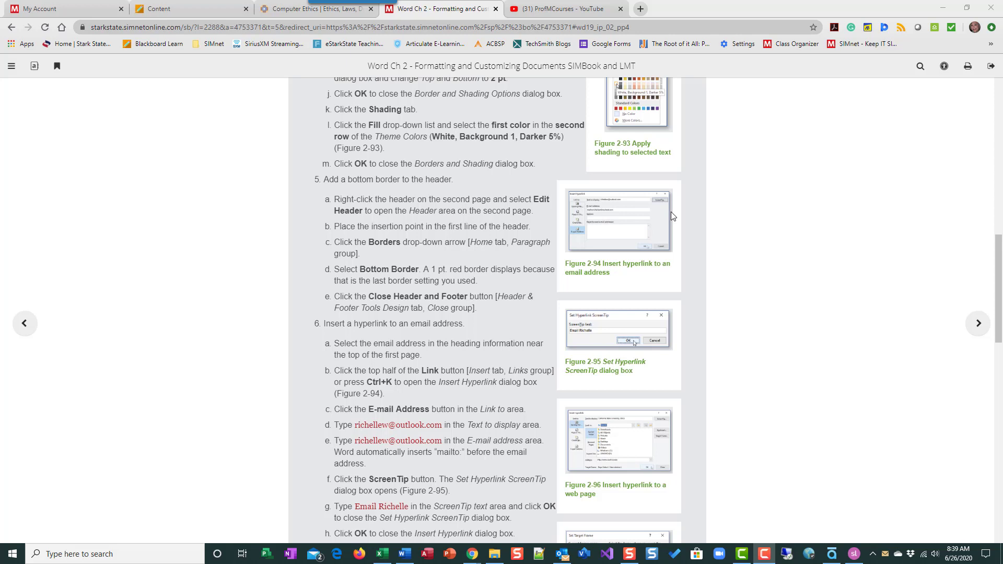
Restore down the Chrome SIMbook window so it sits on the left half beside Word.
left_click(967, 7)
Scroll the SIMbook to the header-border steps and the resume down to the page 2 header.
scroll(403, 221, "up", 8)
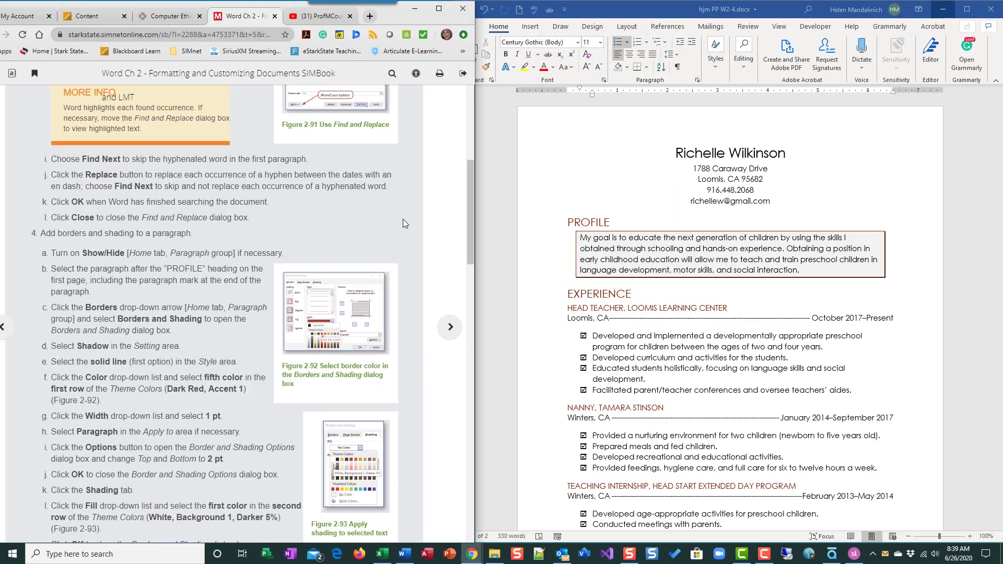
scroll(403, 219, "up", 8)
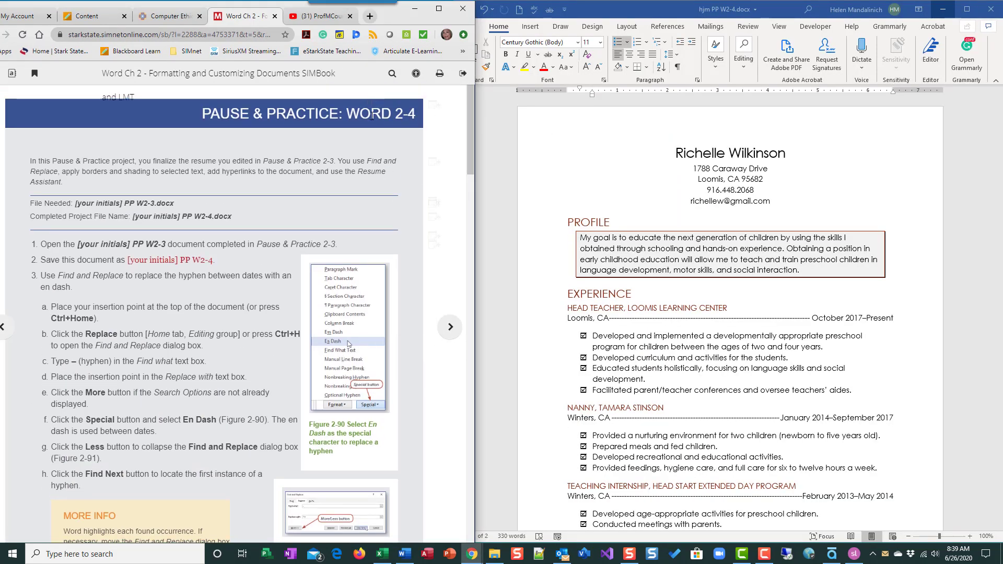
scroll(419, 287, "down", 3)
scroll(418, 287, "down", 10)
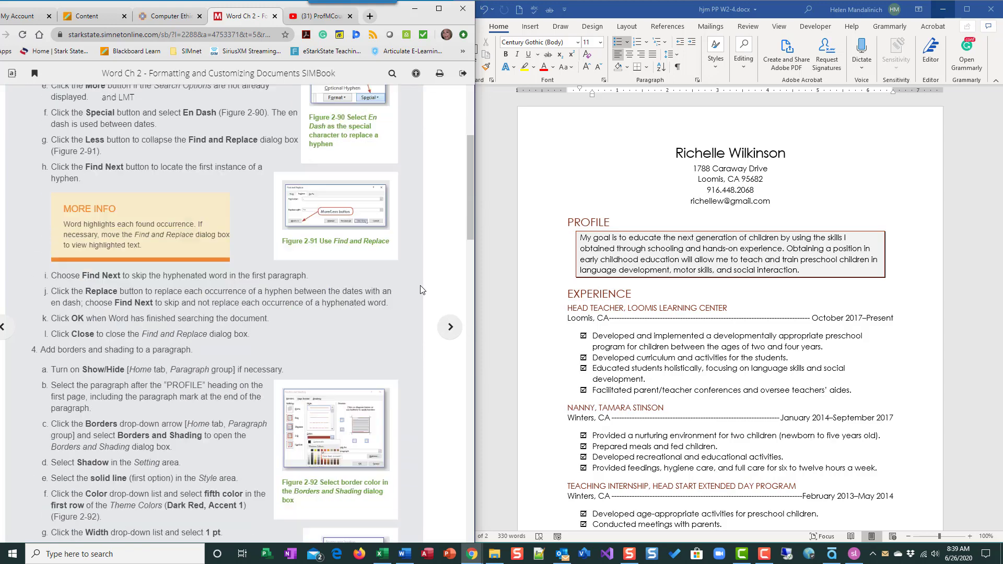
scroll(428, 282, "down", 4)
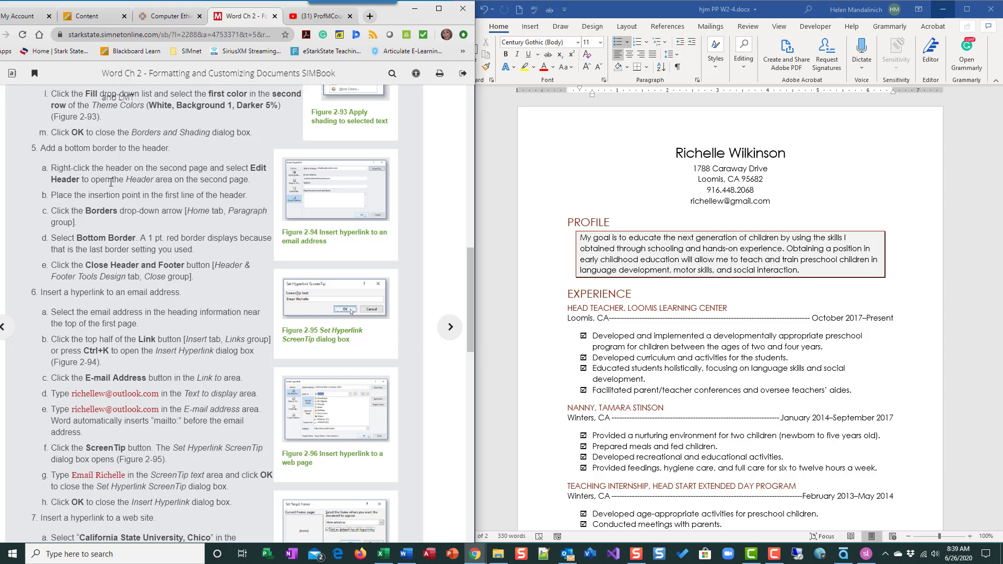
scroll(118, 183, "down", 1)
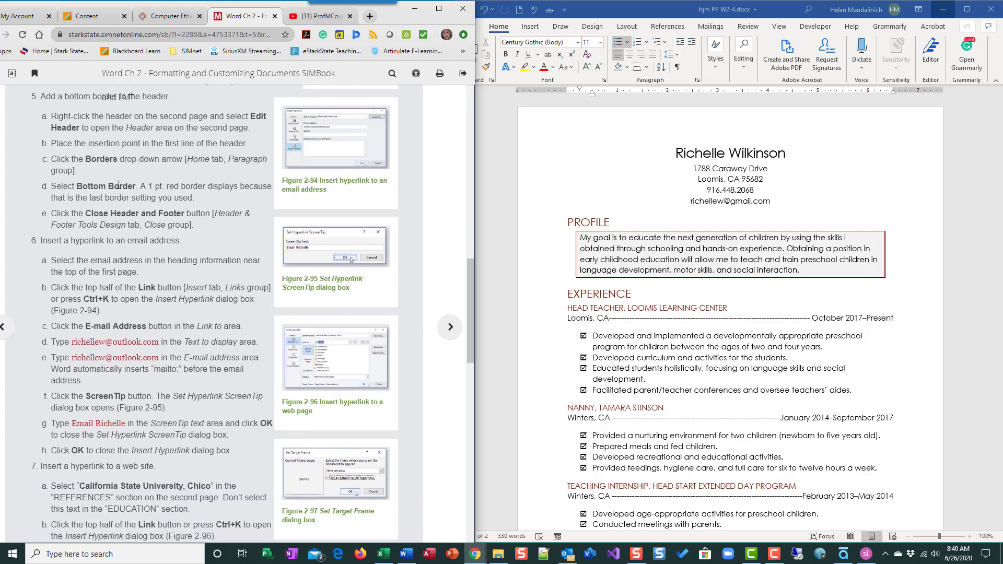
scroll(119, 180, "up", 1)
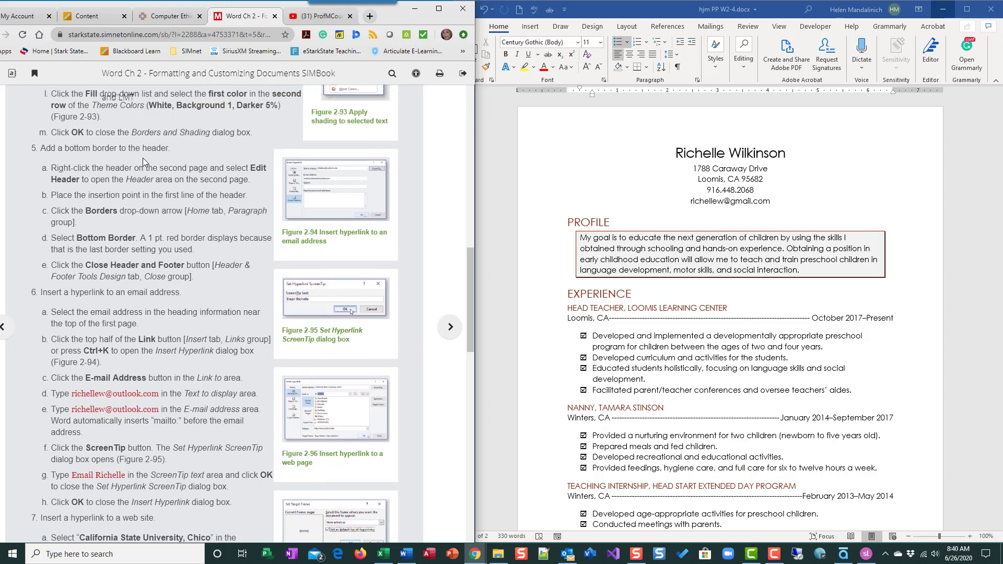
scroll(642, 332, "down", 4)
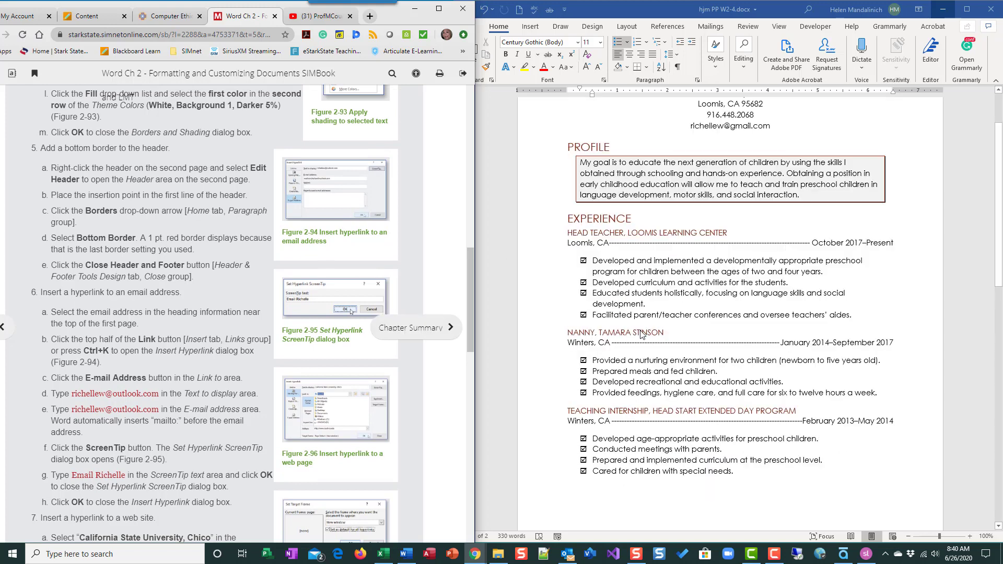
scroll(642, 333, "down", 3)
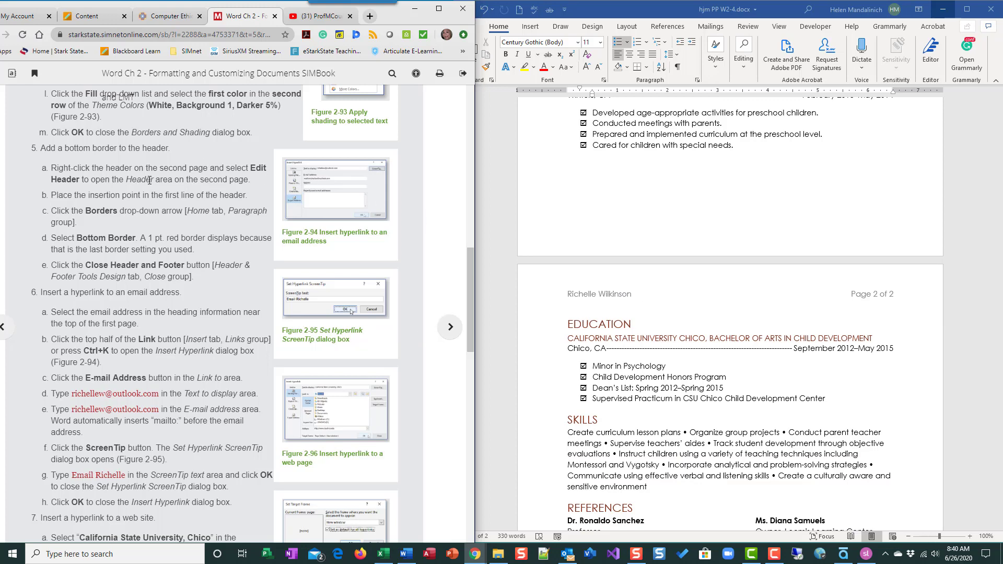
Open the page 2 header and place the cursor in its name and page-number line.
double_click(655, 294)
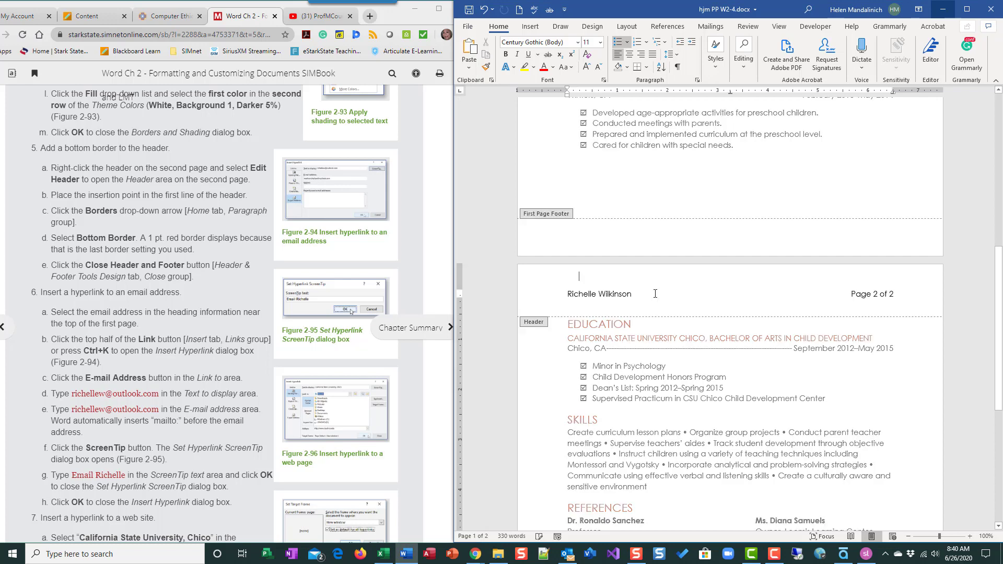
triple_click(655, 293)
left_click(701, 308)
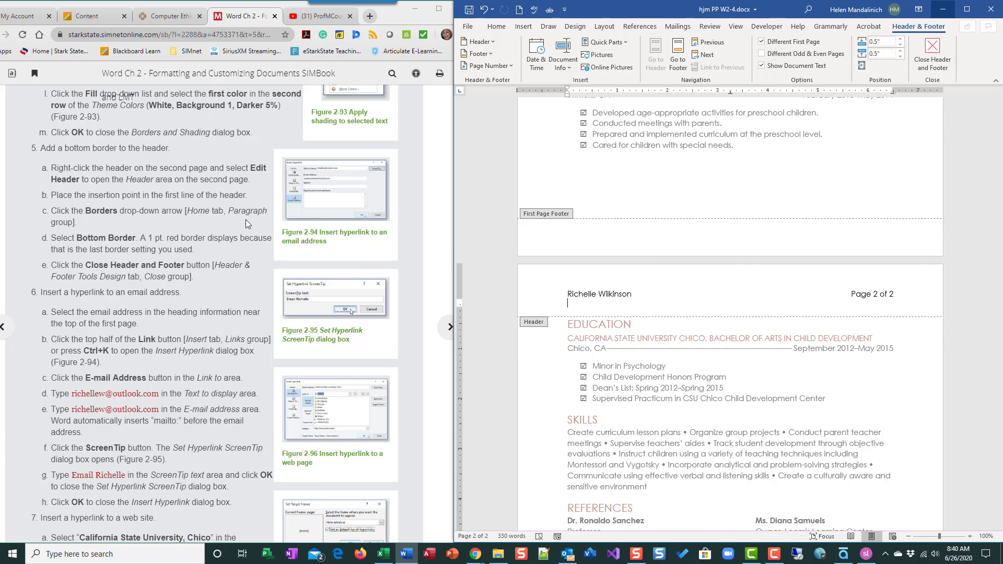
left_click(587, 292)
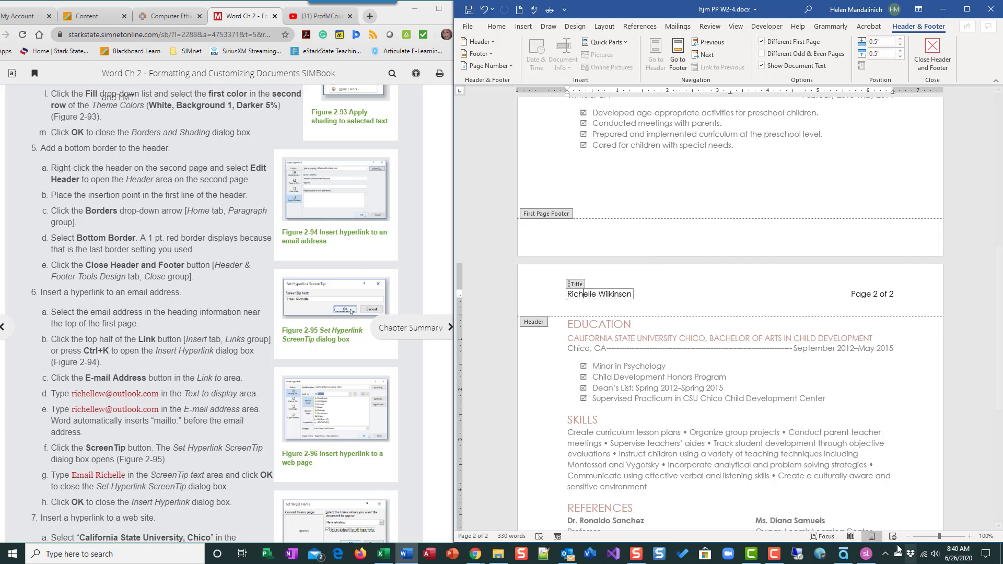
left_click(741, 293)
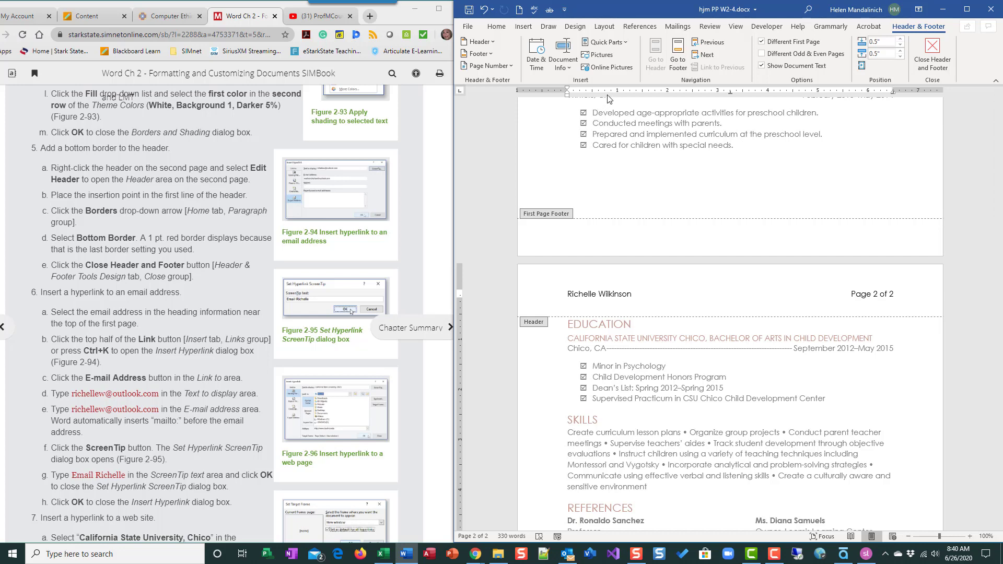
left_click(484, 14)
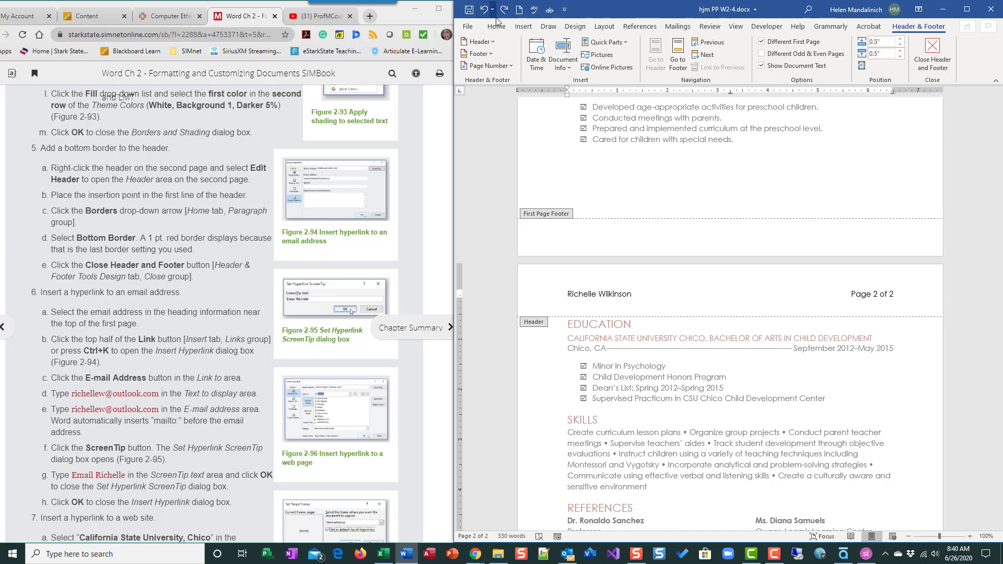
left_click(504, 12)
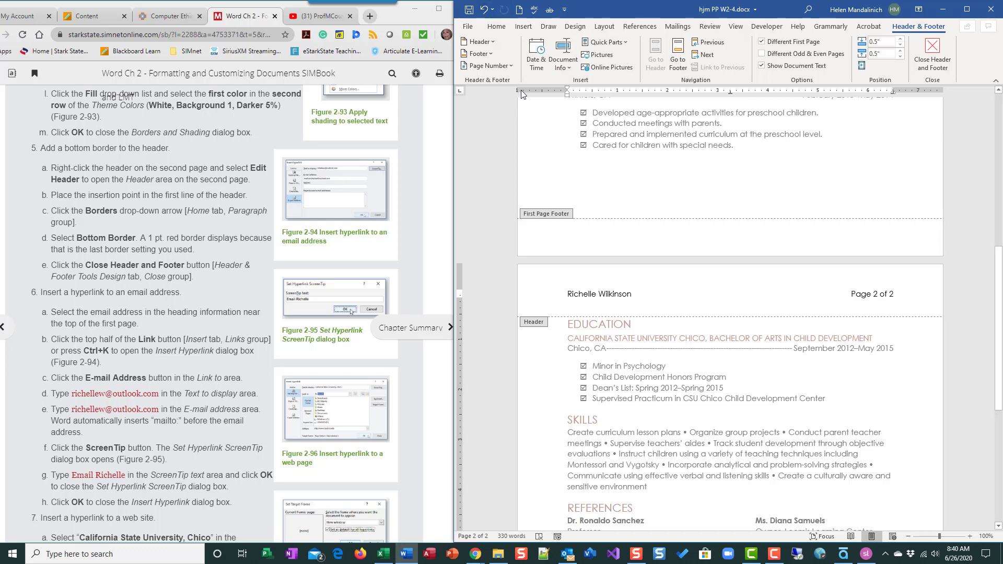
left_click(496, 26)
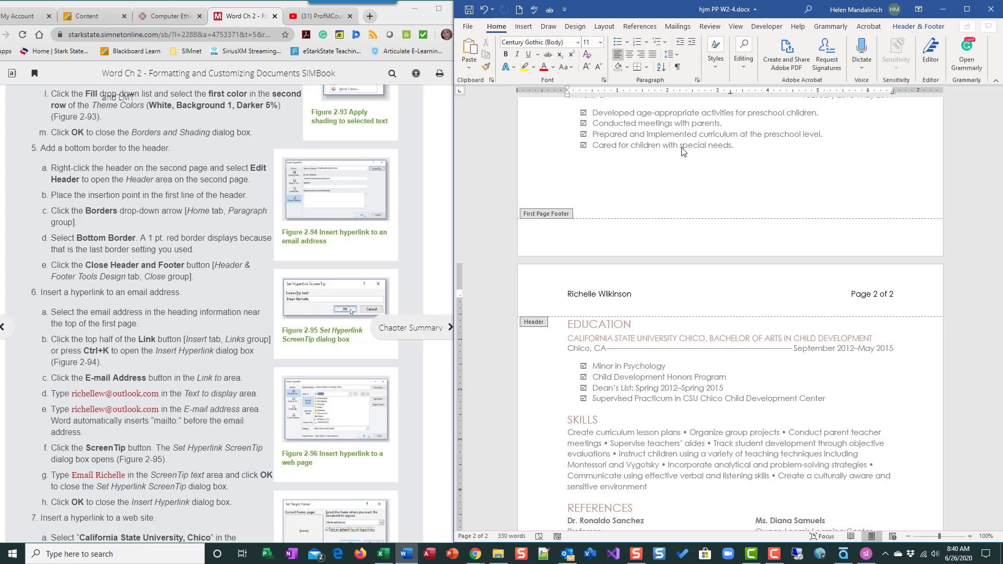
Apply a Bottom Border from the Paragraph group's Borders list to the page 2 header line.
left_click(647, 68)
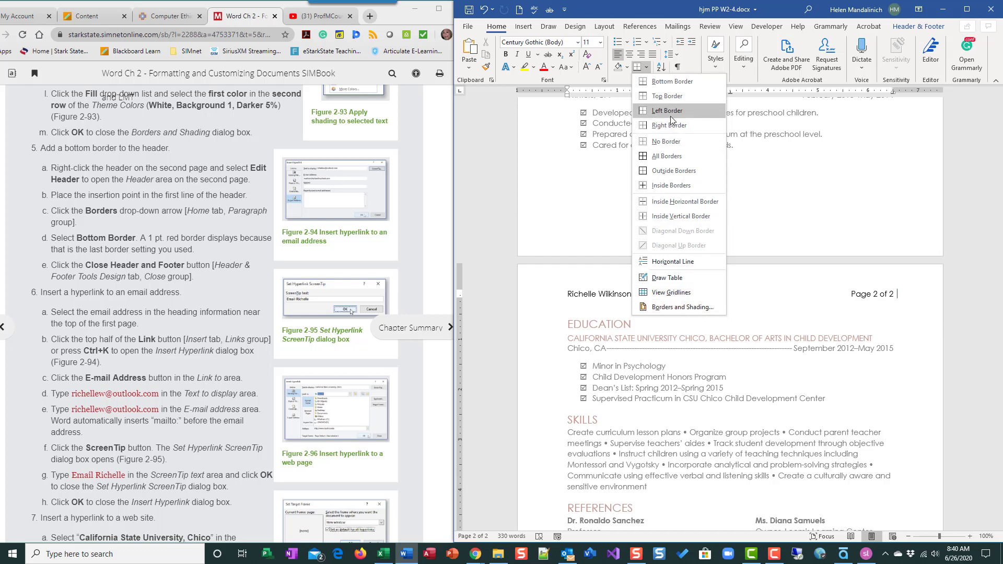
left_click(672, 81)
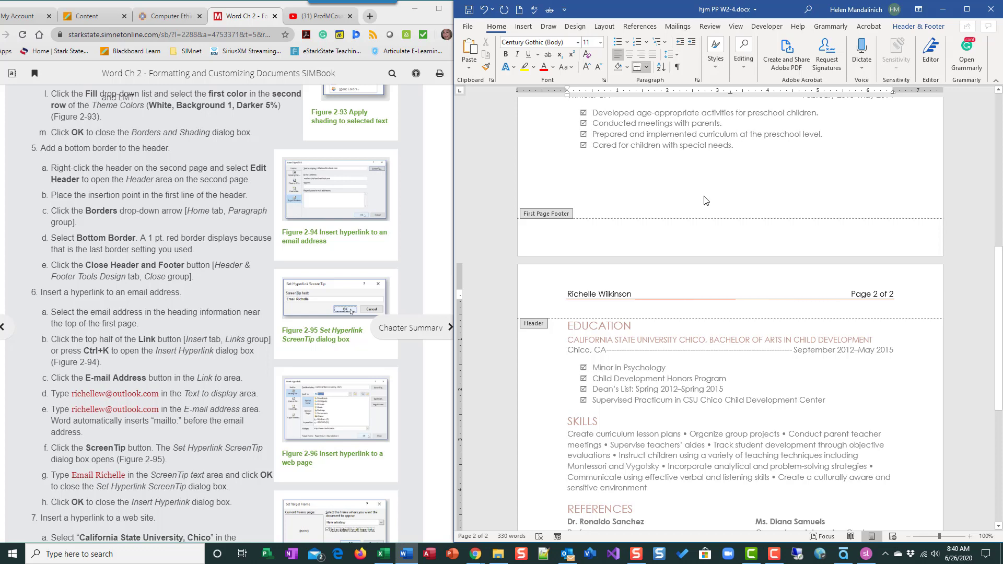
scroll(703, 224, "up", 10)
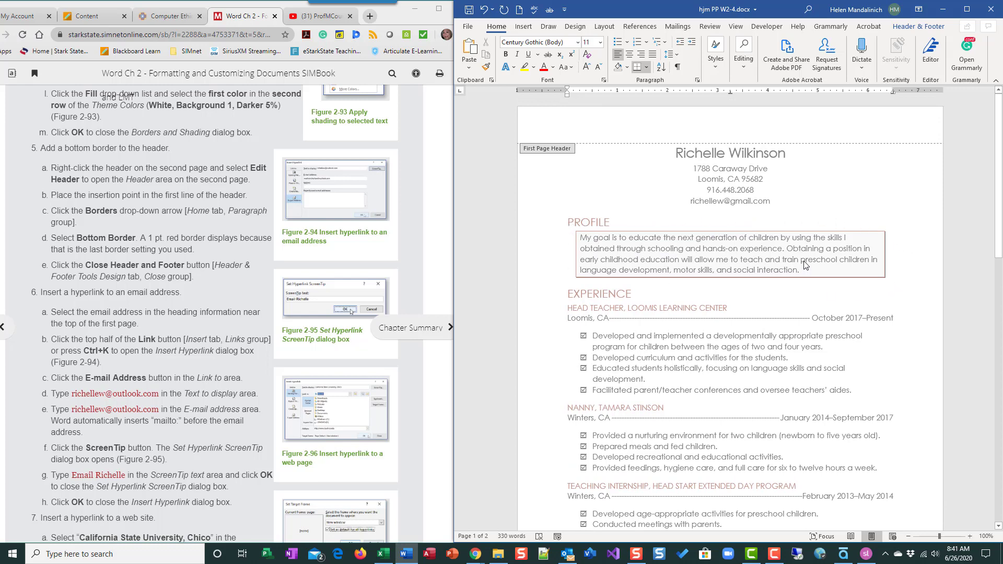
scroll(804, 268, "down", 3)
scroll(805, 268, "down", 10)
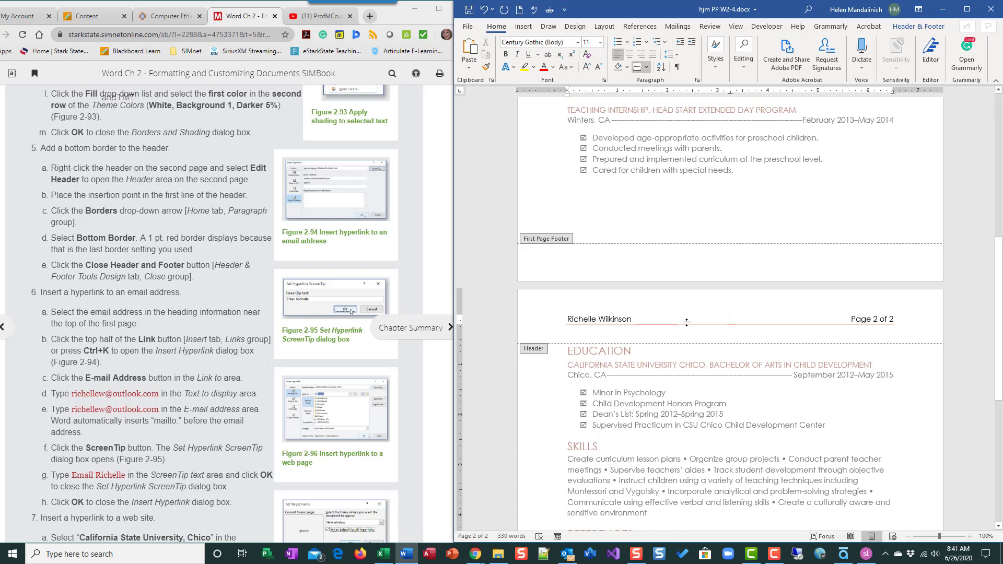
right_click(687, 322)
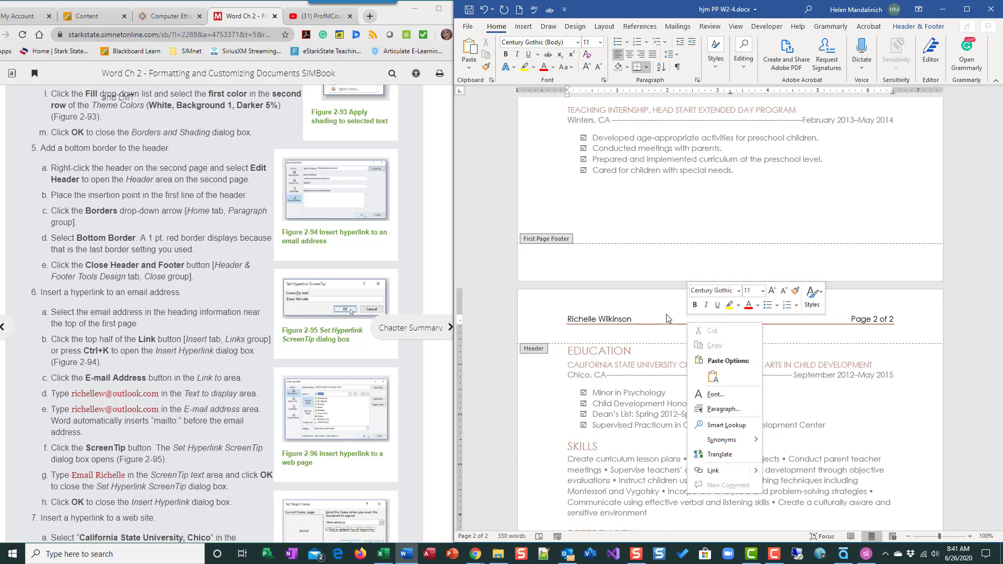
left_click(667, 314)
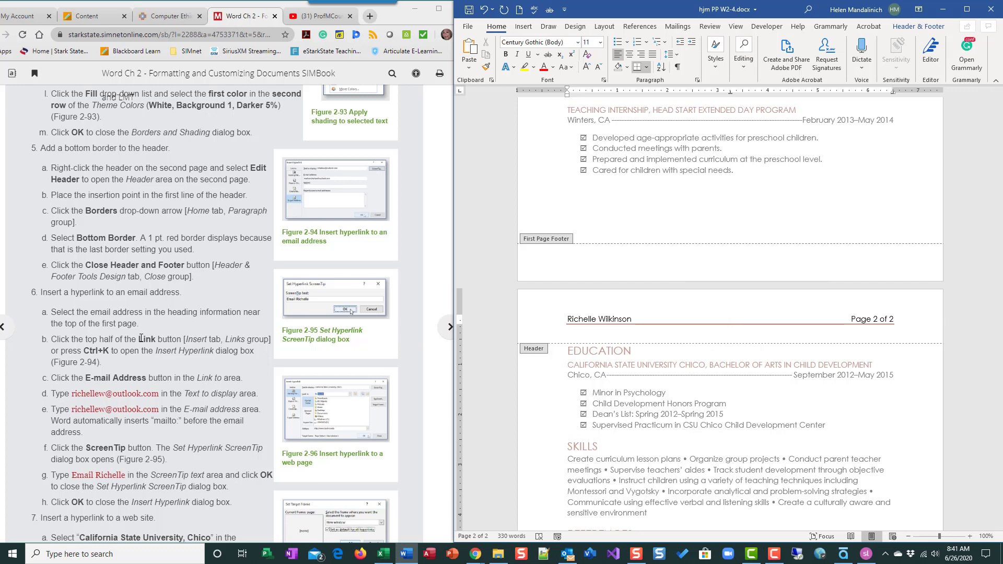
scroll(407, 300, "down", 1)
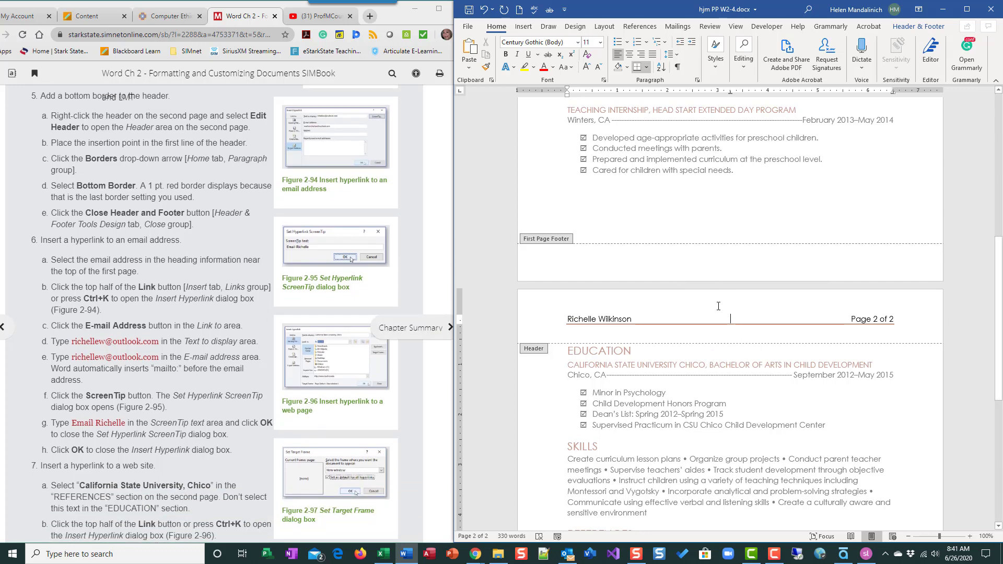
Close the header by double-clicking the body, then jump to the top with Ctrl+Home.
double_click(689, 423)
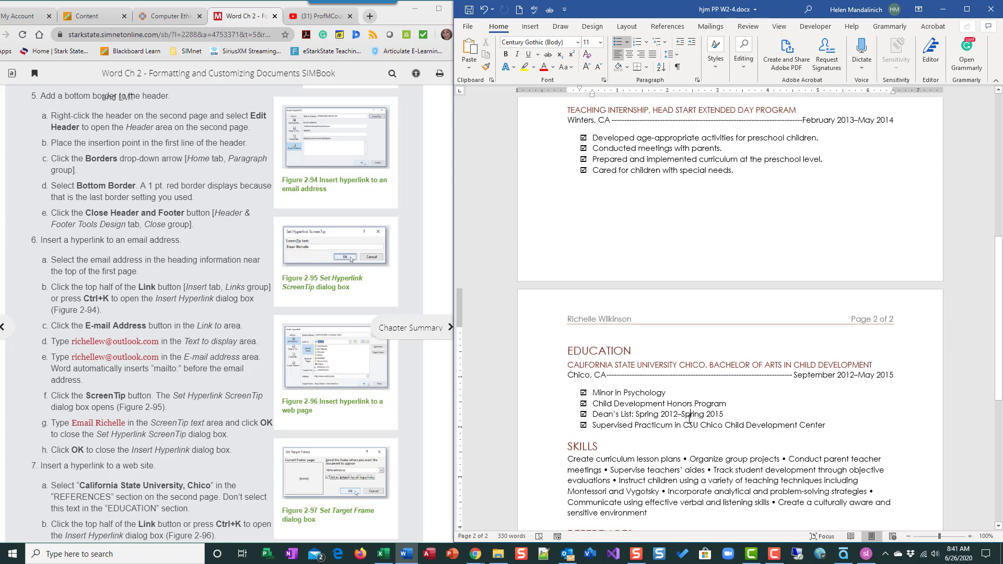
scroll(294, 299, "down", 2)
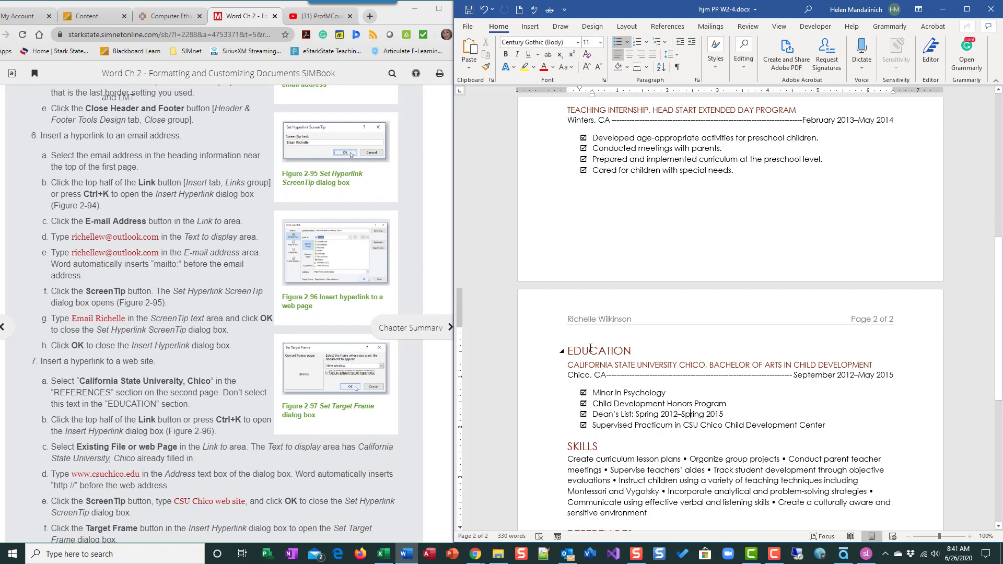
scroll(590, 348, "down", 8)
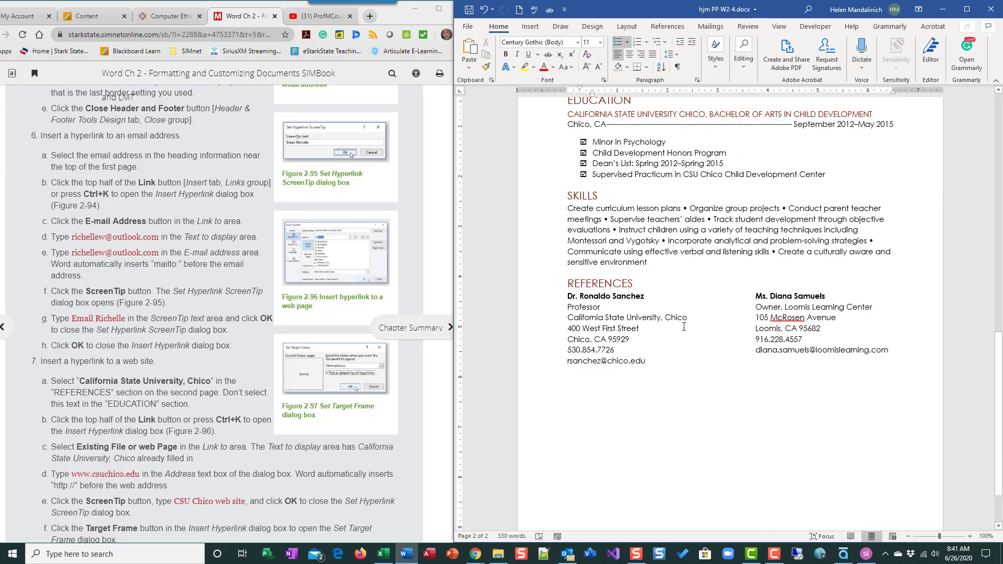
key("ctrl+Home")
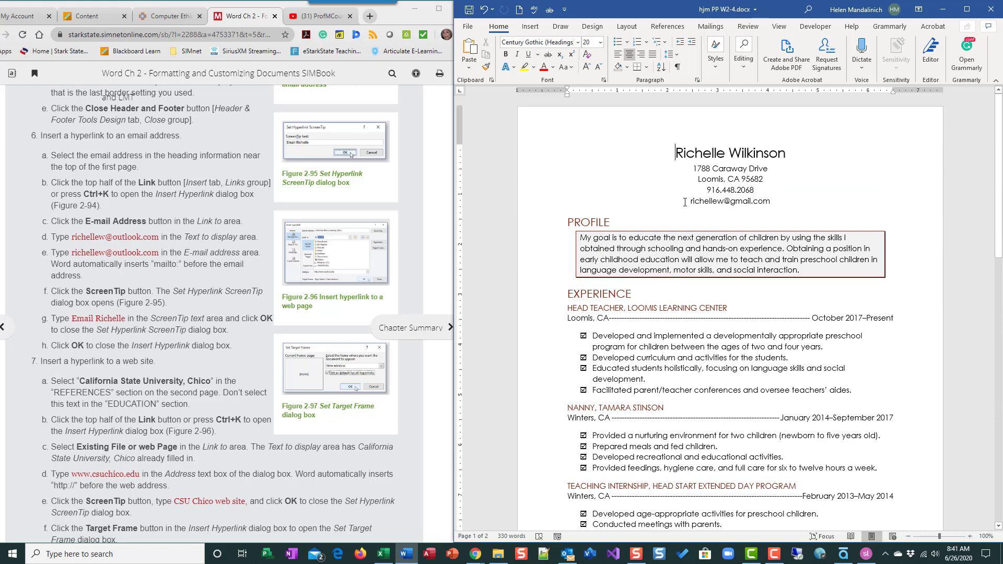
Select the heading's email address and open Insert Hyperlink from Insert > Links > Link.
left_click_drag(690, 202, 797, 202)
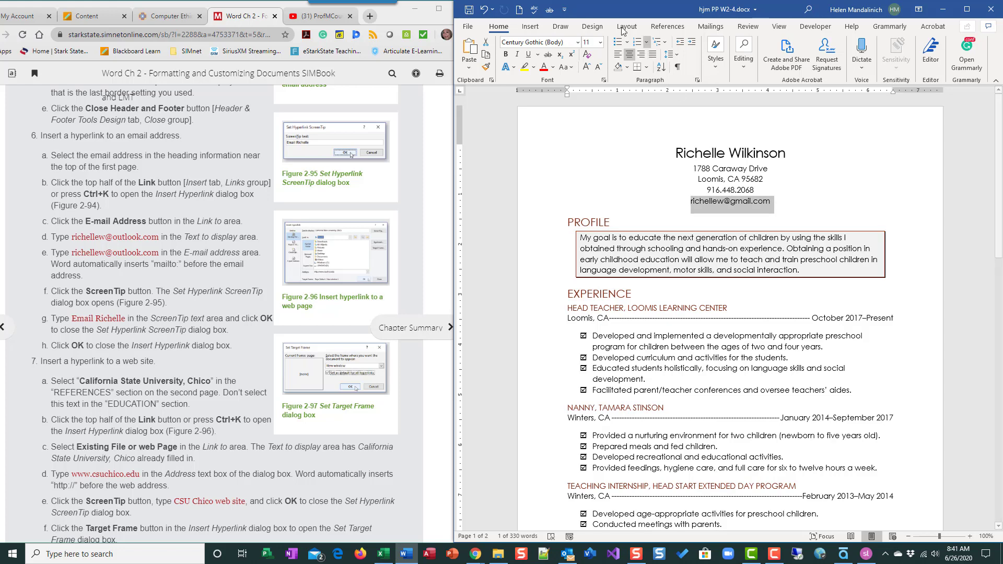
left_click(532, 27)
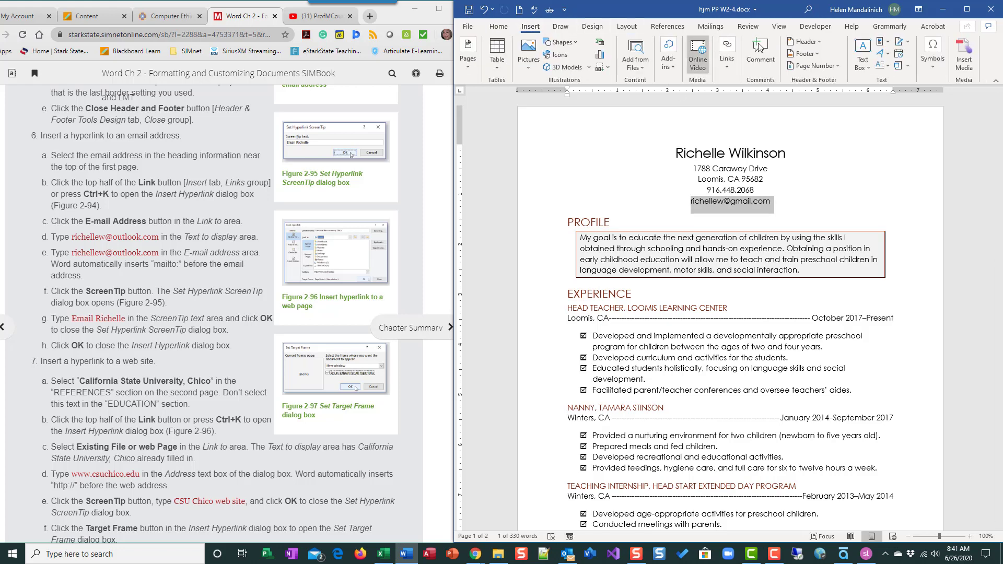
left_click(736, 68)
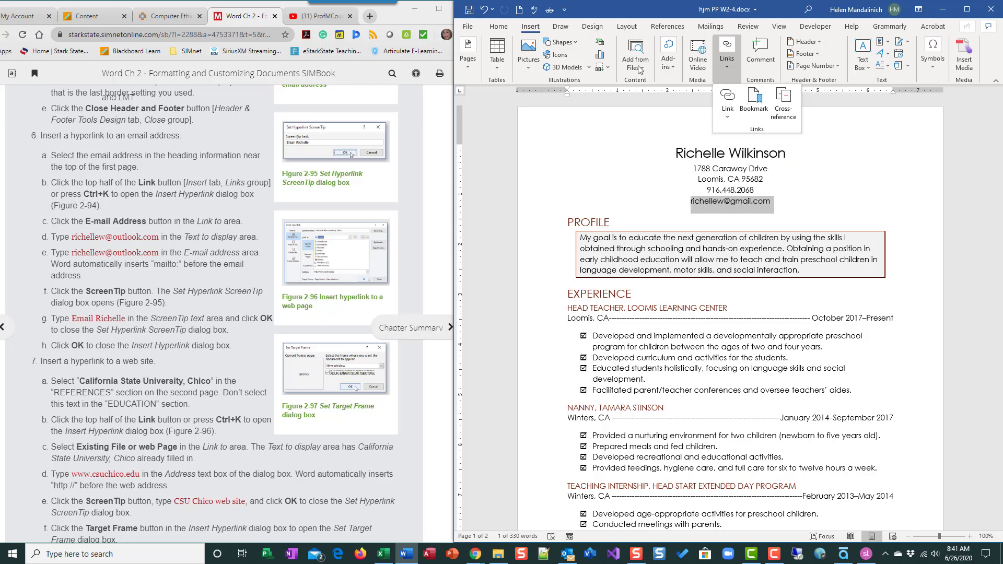
left_click(729, 121)
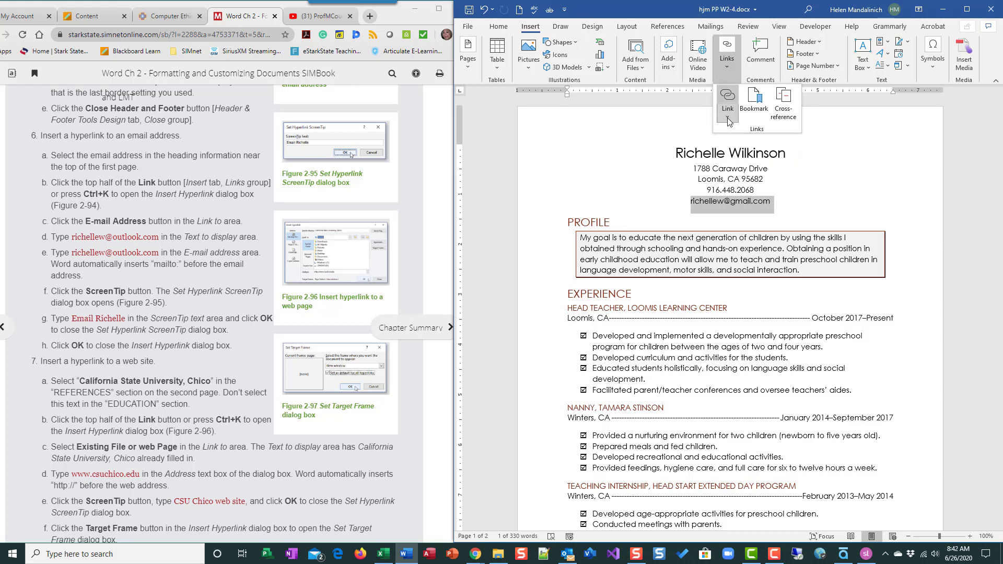
left_click(729, 102)
left_click(729, 100)
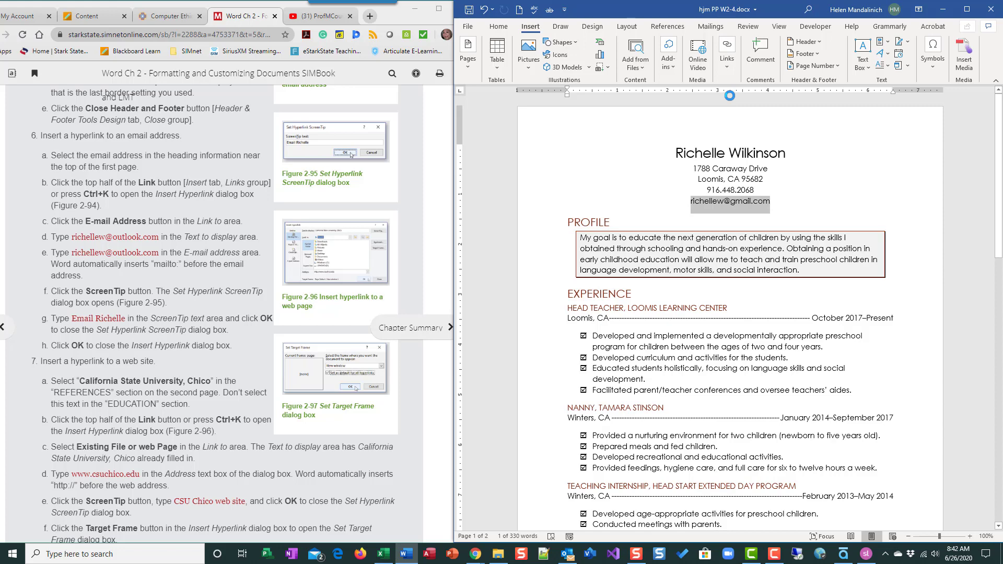
Drag the Insert Hyperlink dialog to the upper right, clear of the PROFILE section.
left_click_drag(756, 188, 831, 87)
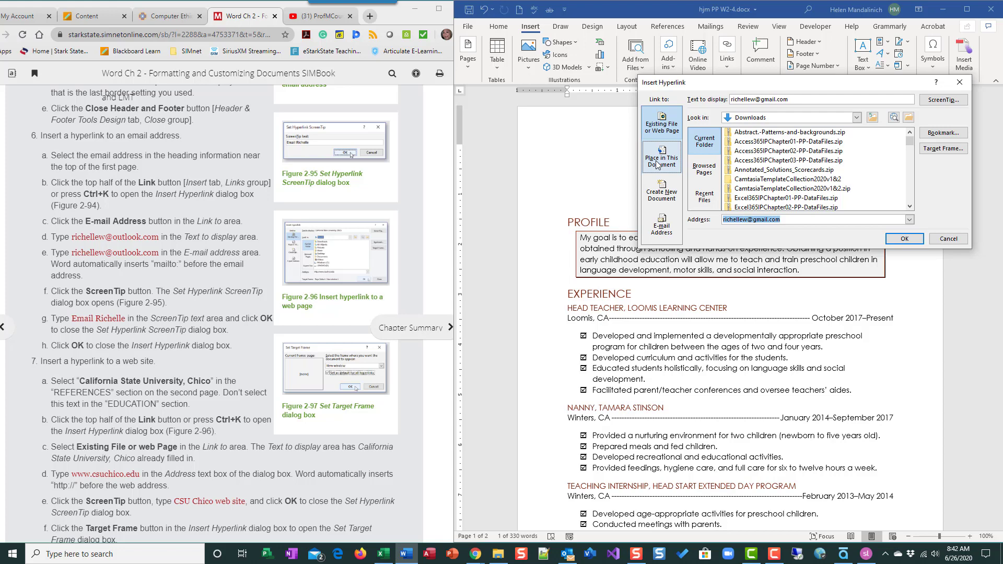
Choose E-mail Address and enter the owner's new Outlook address as display text and link address.
left_click(673, 234)
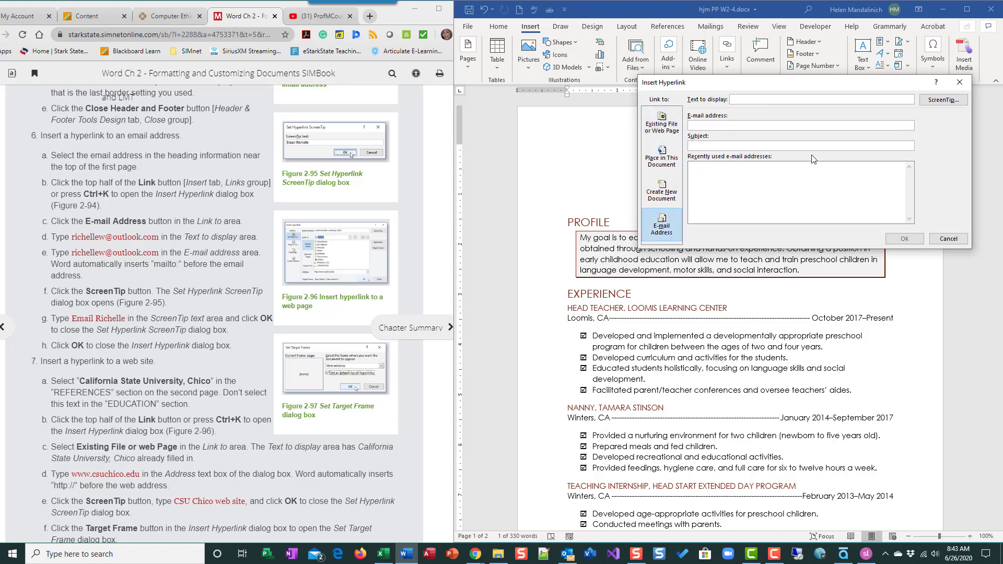
left_click(746, 96)
left_click(757, 126)
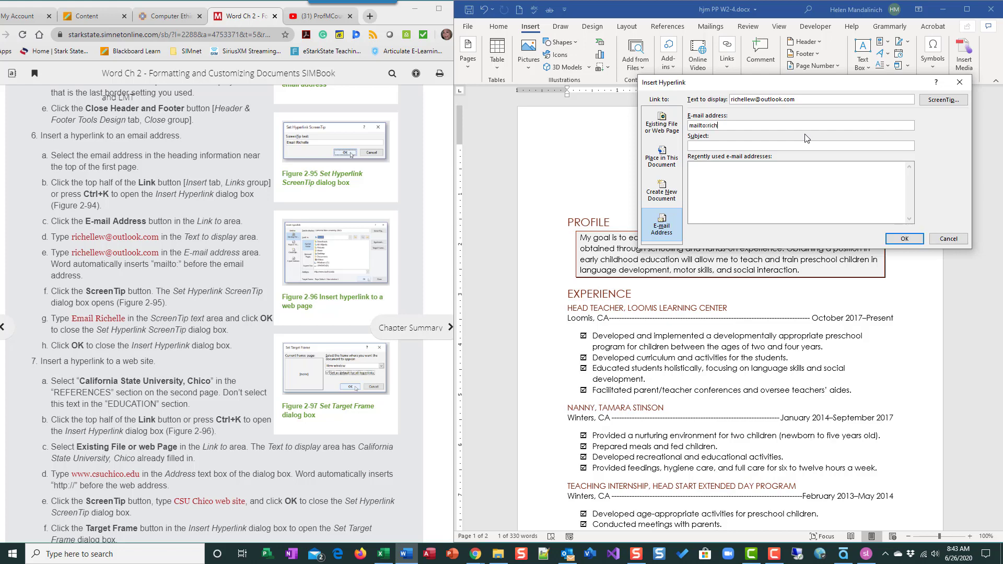
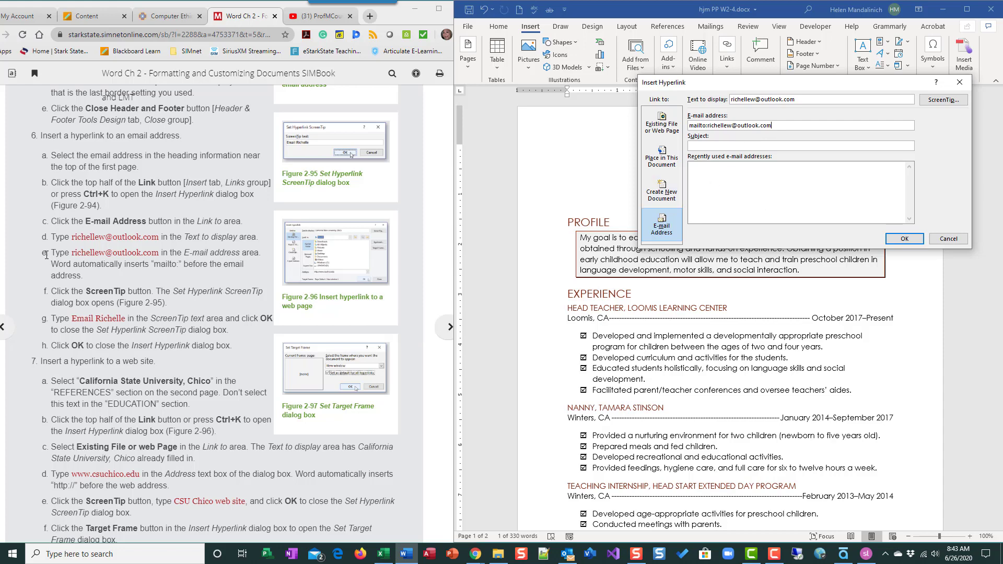
Add an 'Email' ScreenTip with the owner's first name, then insert the email hyperlink.
left_click(945, 104)
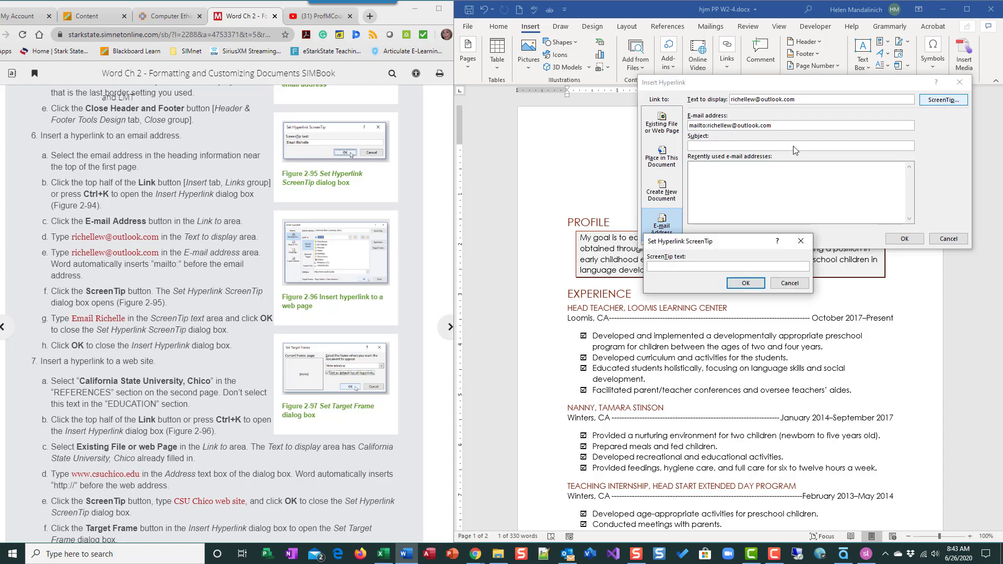
type("E")
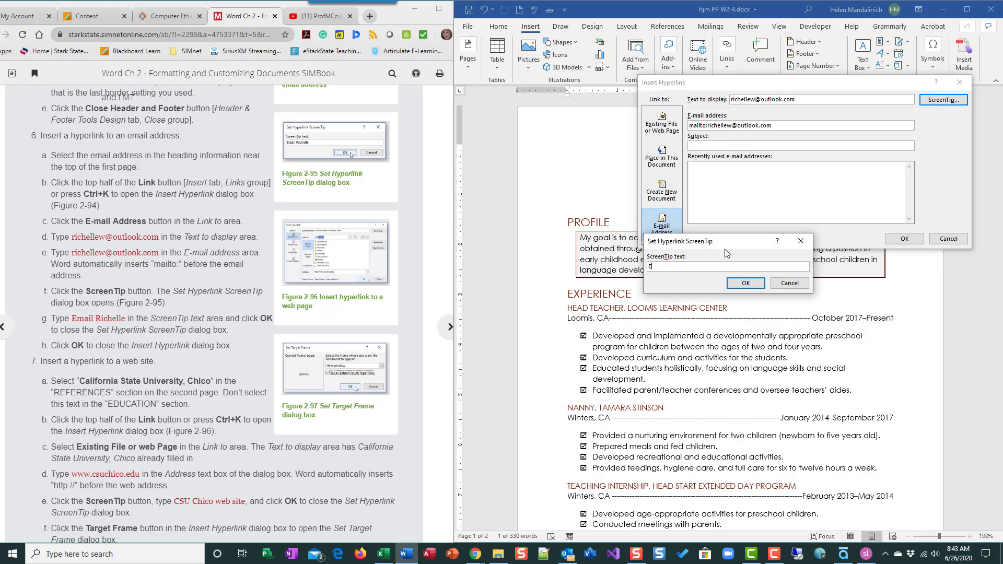
type("mail Richelle")
left_click(743, 283)
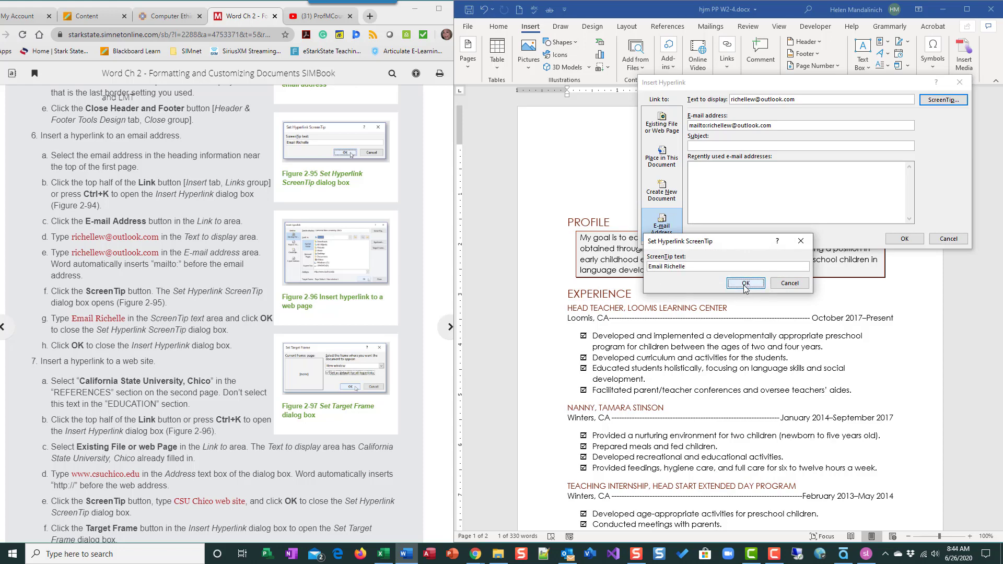
left_click(744, 284)
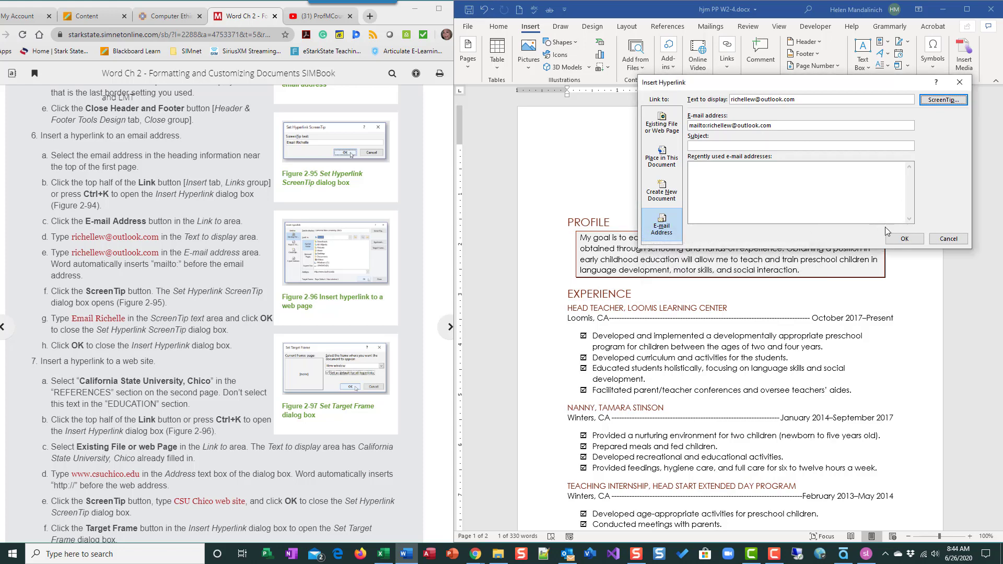
left_click(909, 241)
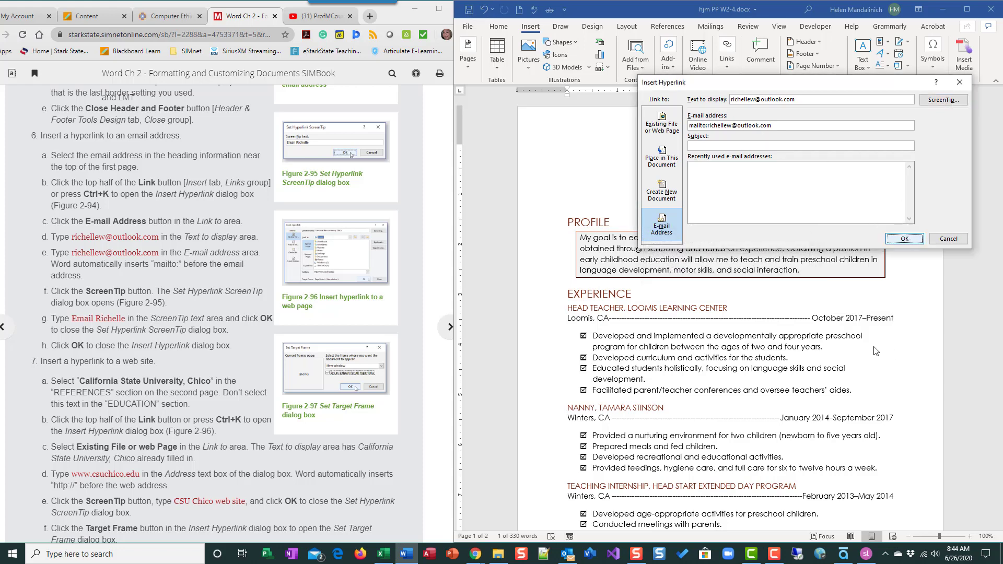
left_click(905, 239)
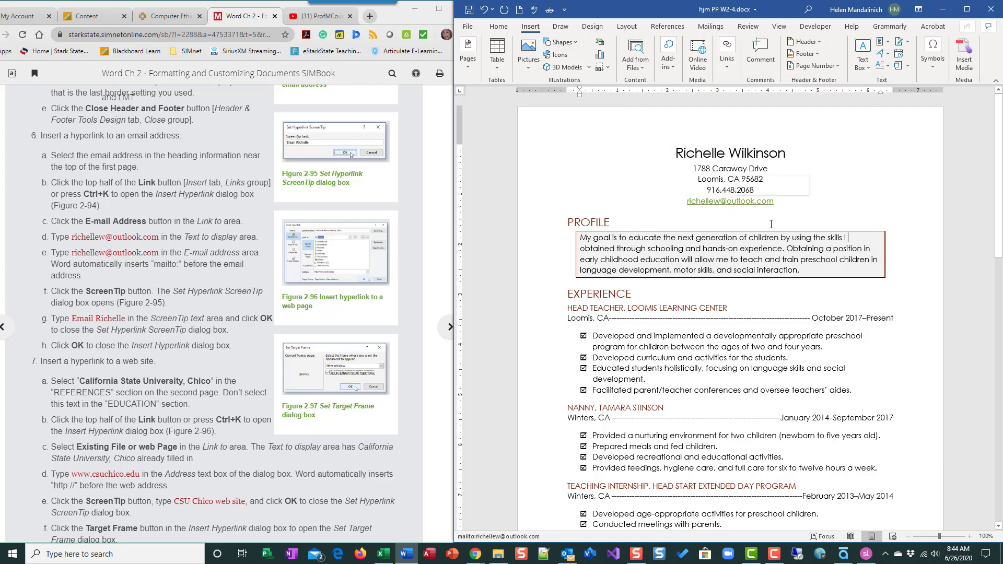
Scroll the resume down to the SKILLS and REFERENCES sections on page 2.
mouse_move(723, 201)
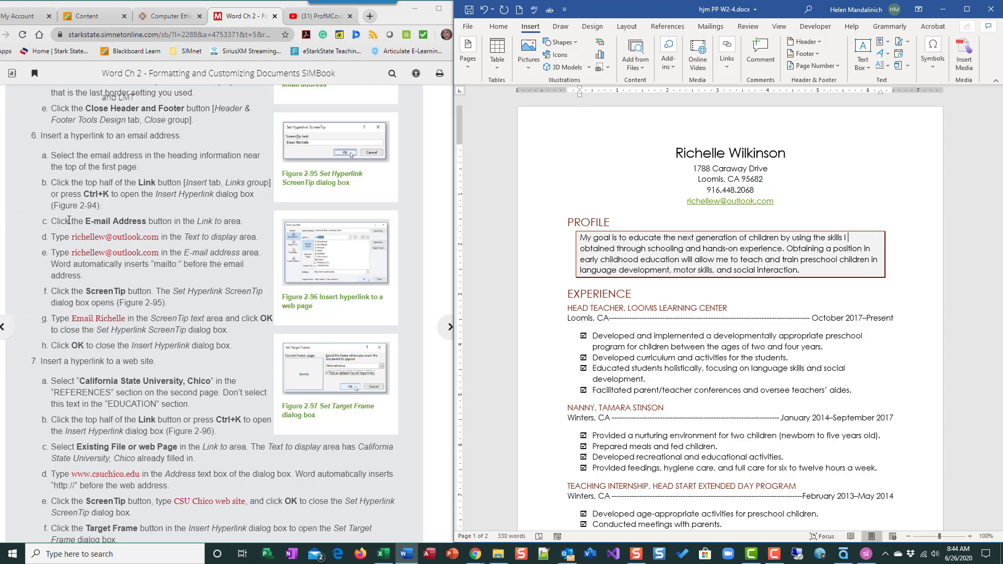
scroll(74, 226, "down", 5)
scroll(779, 331, "down", 4)
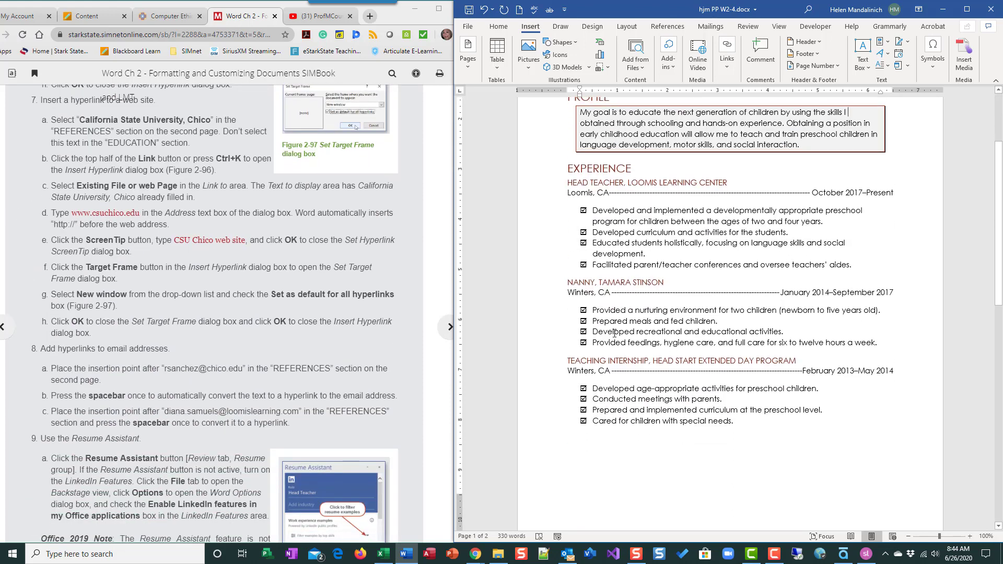
scroll(614, 333, "down", 15)
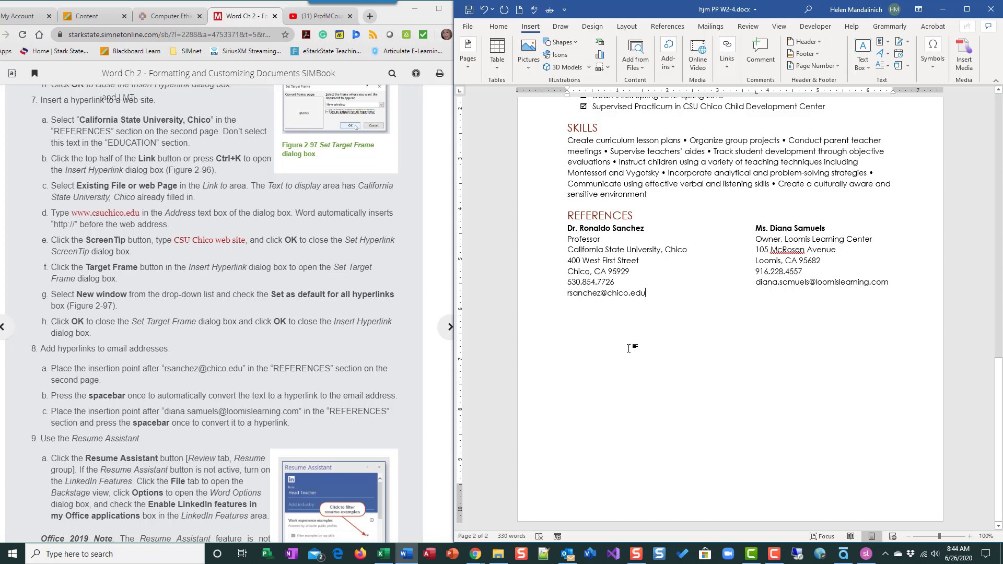
left_click(629, 347)
left_click_drag(566, 249, 673, 249)
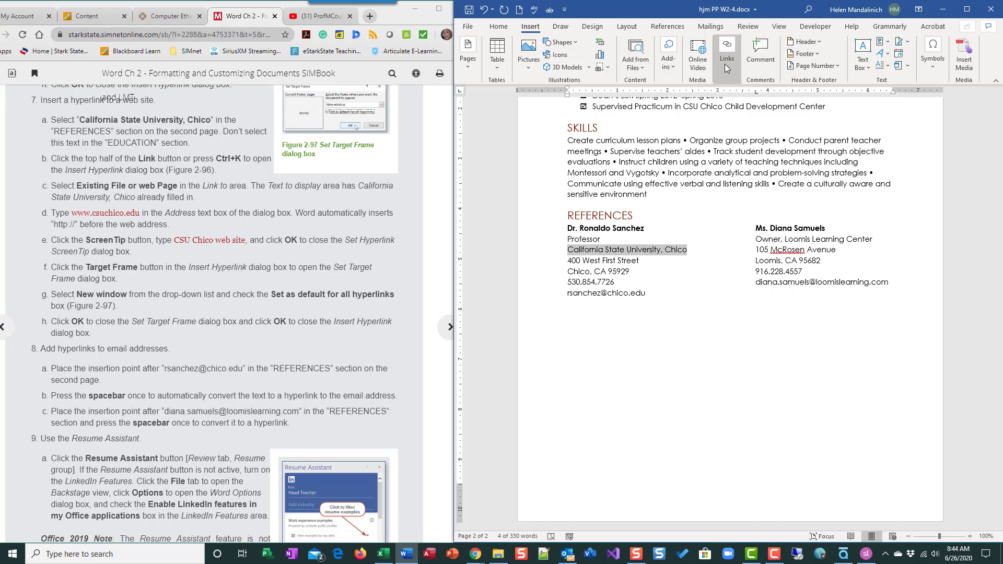
left_click(725, 99)
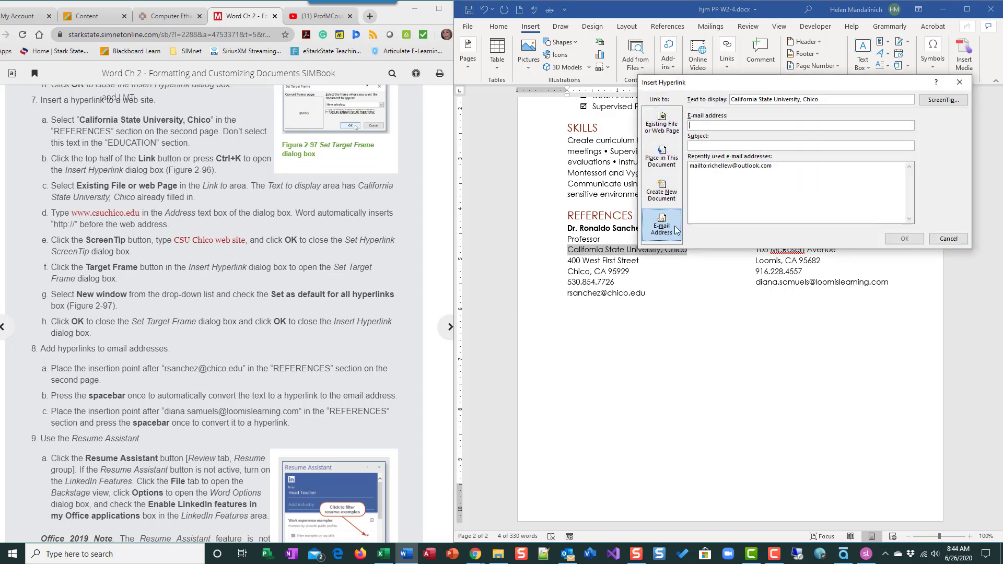
left_click(675, 128)
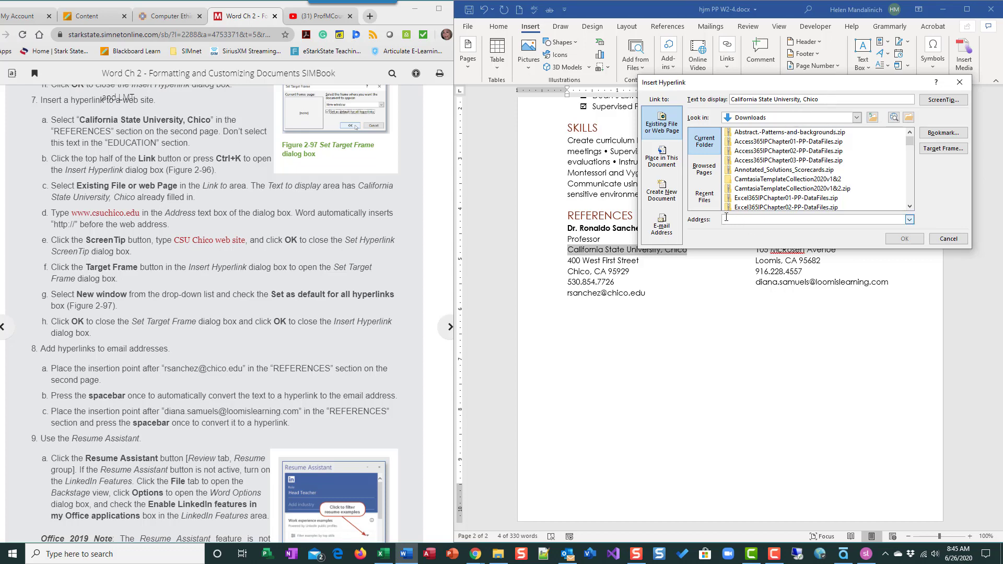
left_click(781, 219)
type("www..")
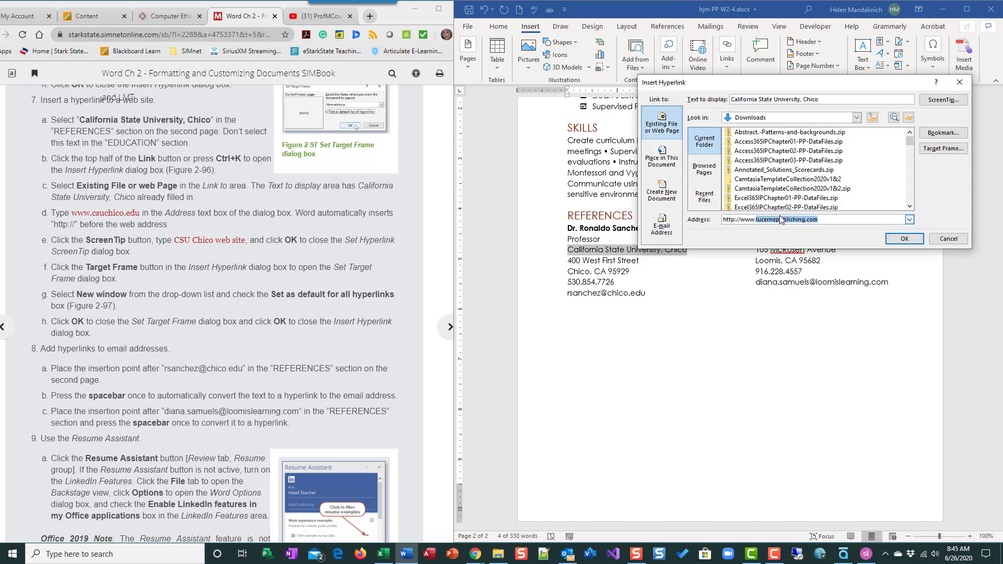
type("s")
type("c")
type("uchi")
type("co.edu")
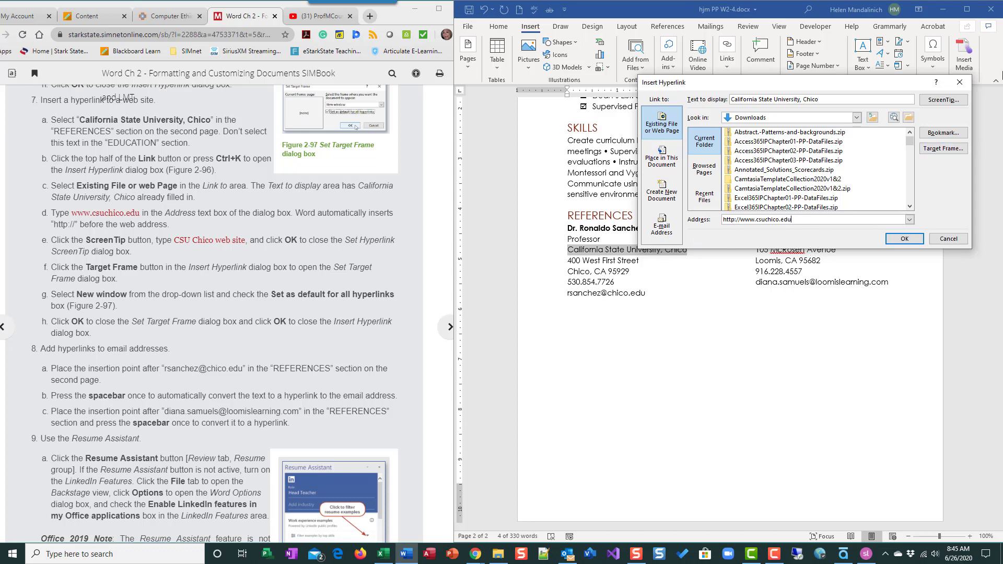
Add the ScreenTip text 'CSU Chico web site' to the university hyperlink.
left_click(950, 100)
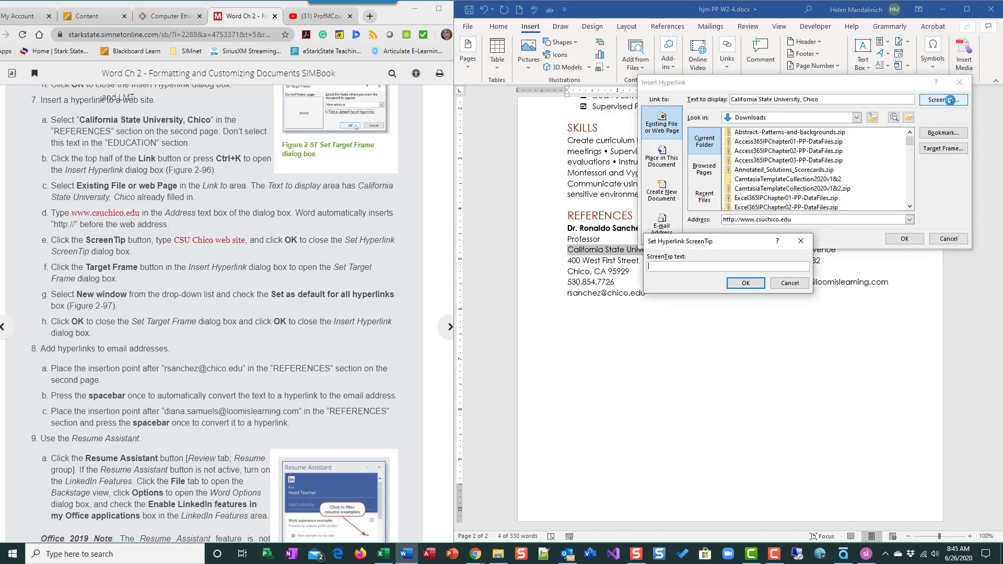
type("CSU Chico web site")
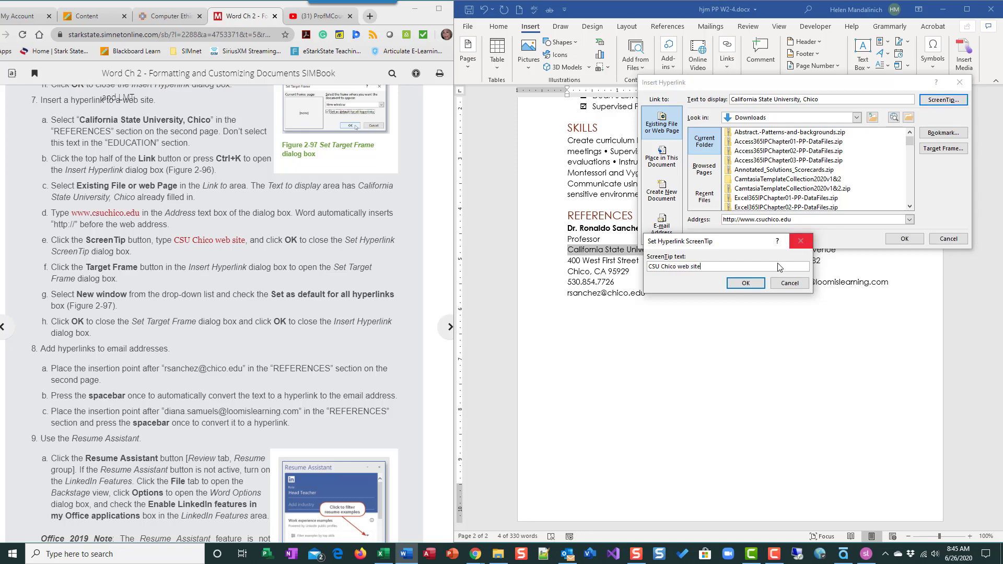
left_click(745, 282)
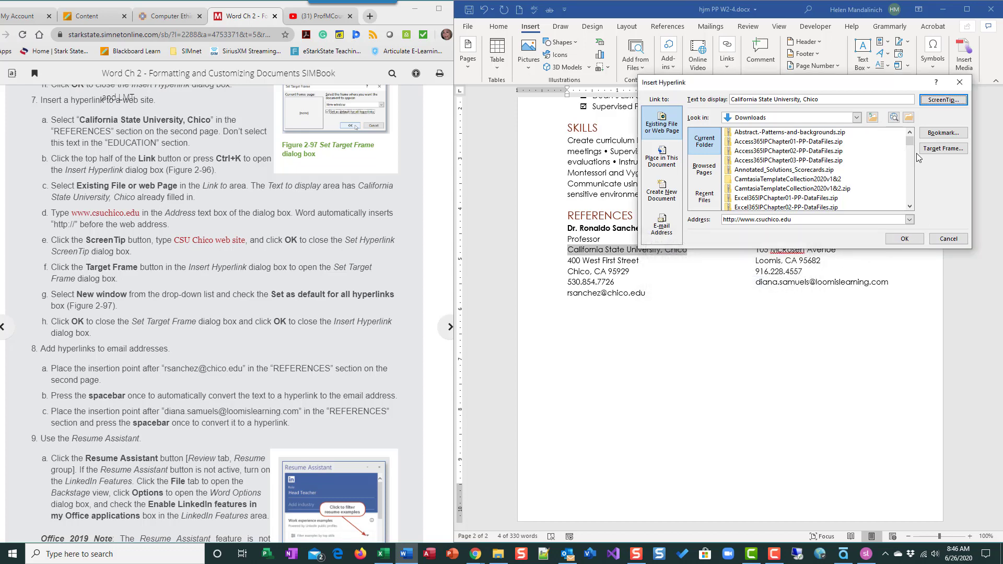
Set the link's target frame to New window and make it the default for all hyperlinks.
left_click(943, 149)
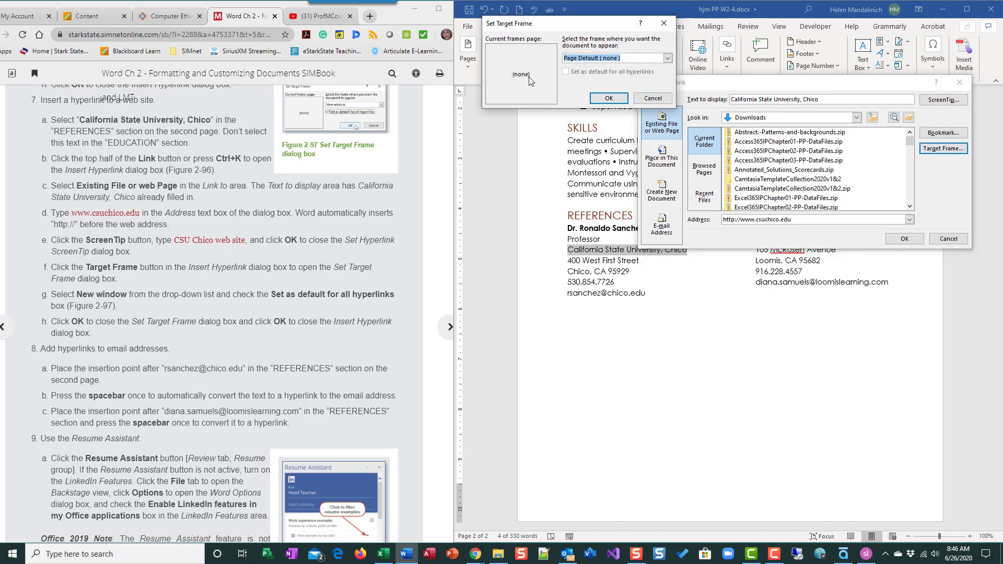
left_click(667, 58)
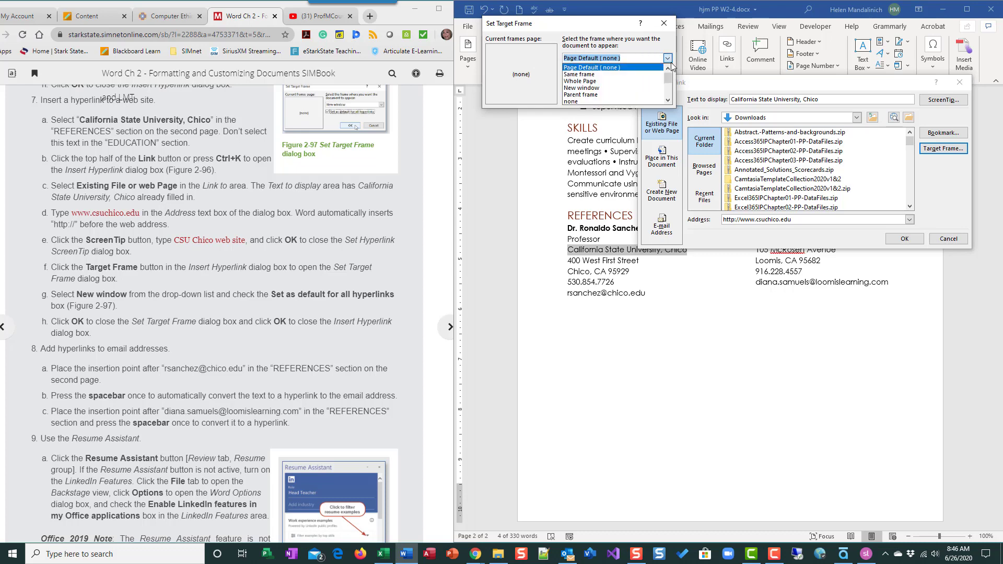
left_click(645, 89)
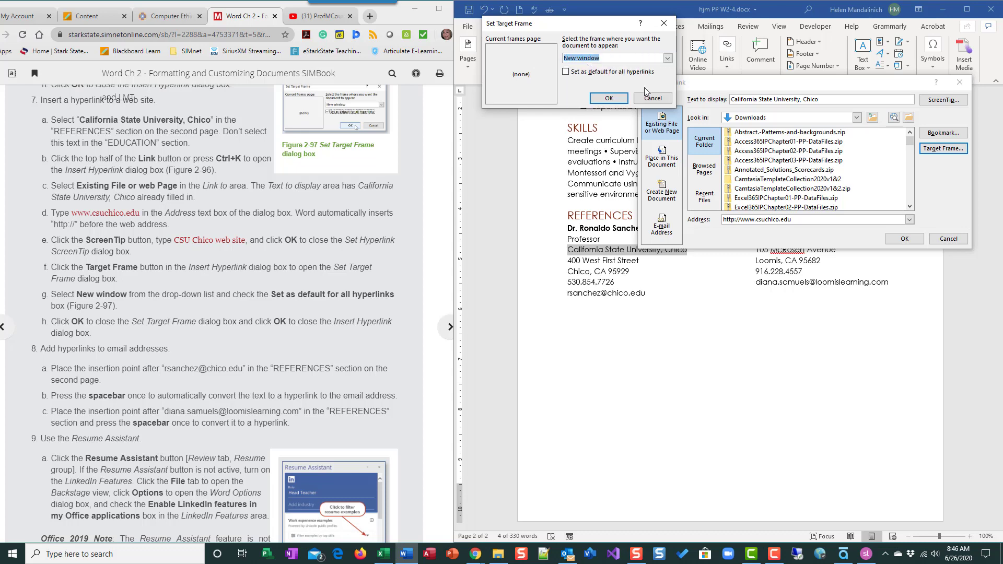
left_click(573, 74)
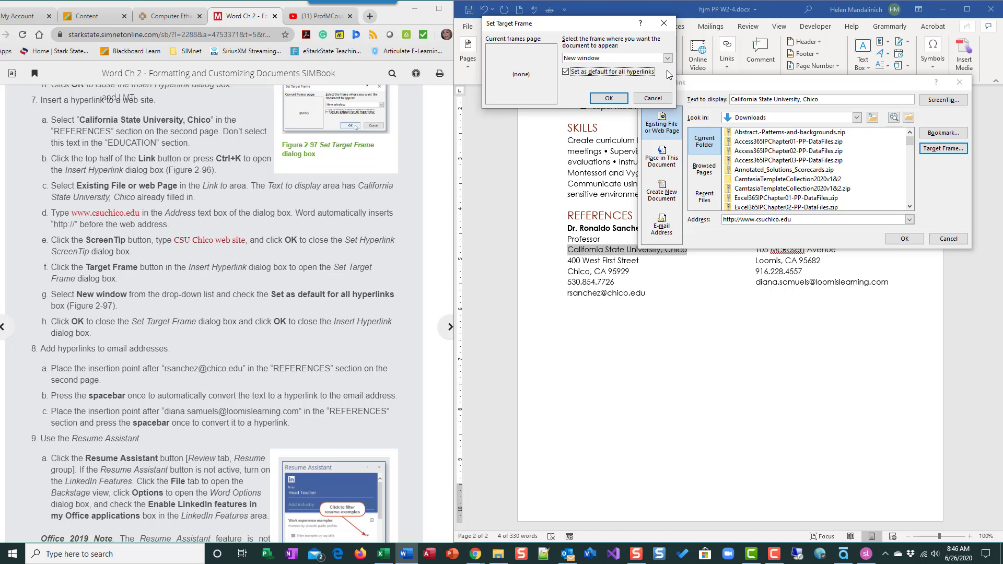
left_click(609, 100)
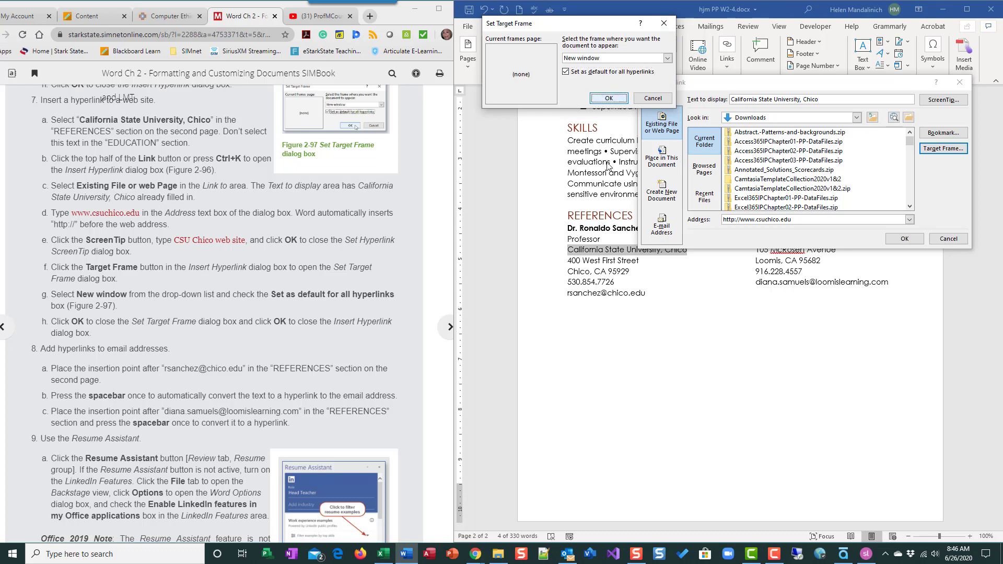
left_click(604, 100)
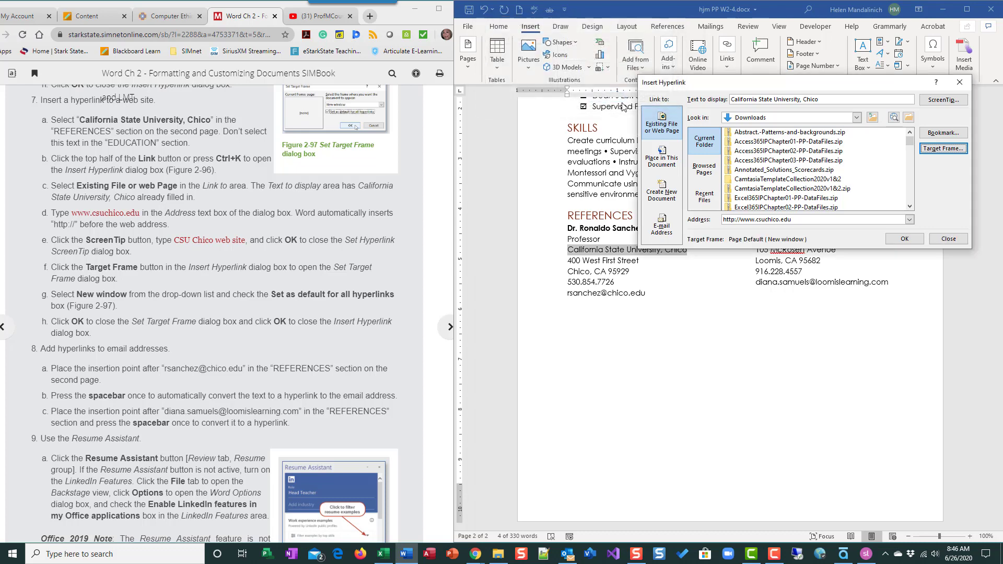
Insert the CSU Chico hyperlink, close the csuchico.edu page, and return to the SIMbook instructions.
left_click(904, 241)
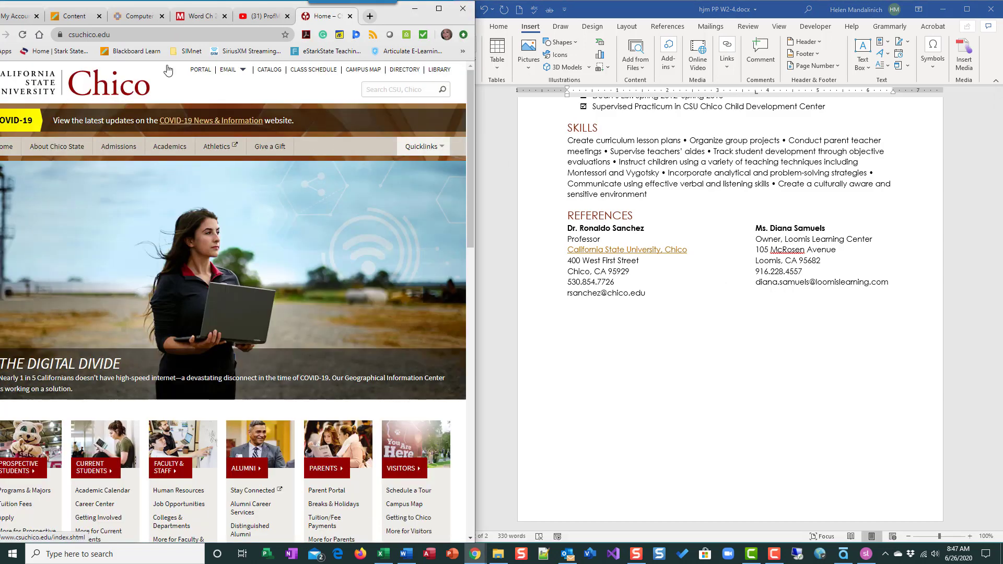
left_click(350, 16)
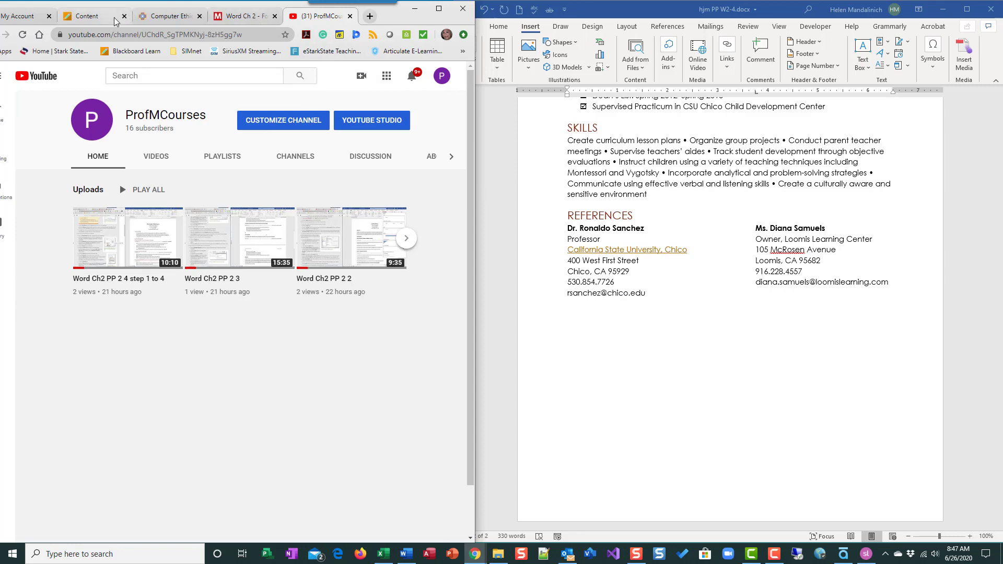
left_click(96, 20)
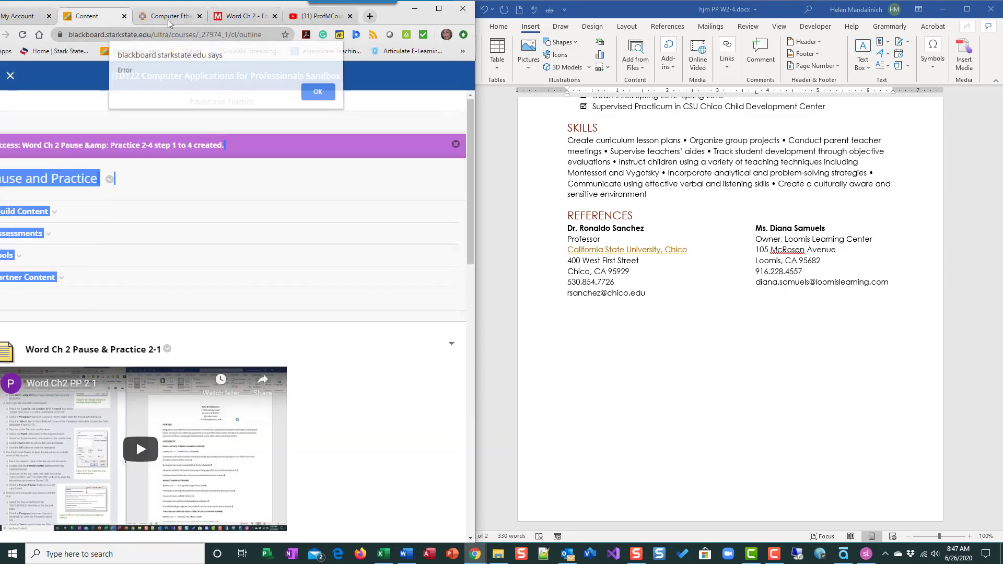
left_click(243, 17)
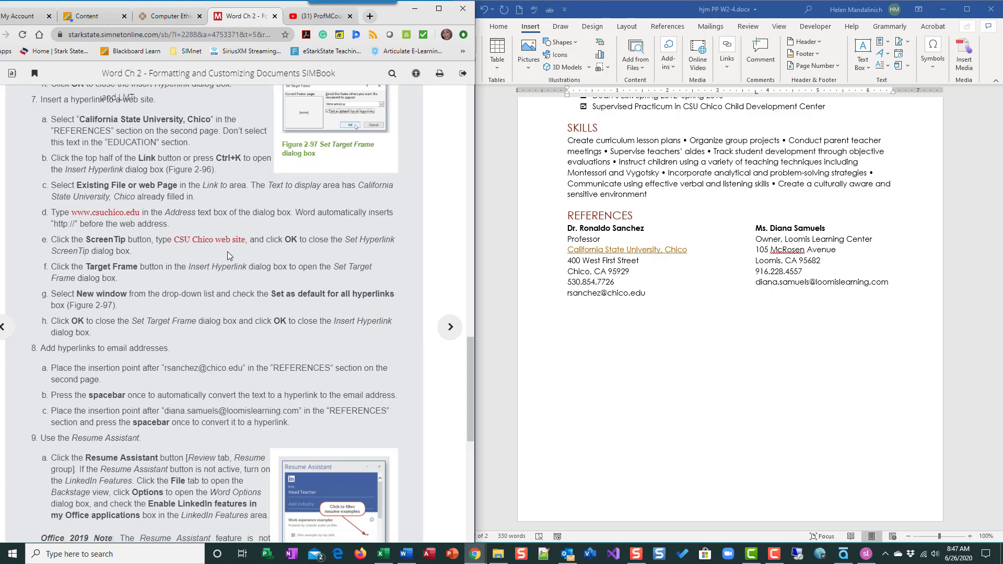
Scroll to the REFERENCES e-mail addresses and convert them to hyperlinks, starting with the first one.
scroll(230, 250, "down", 1)
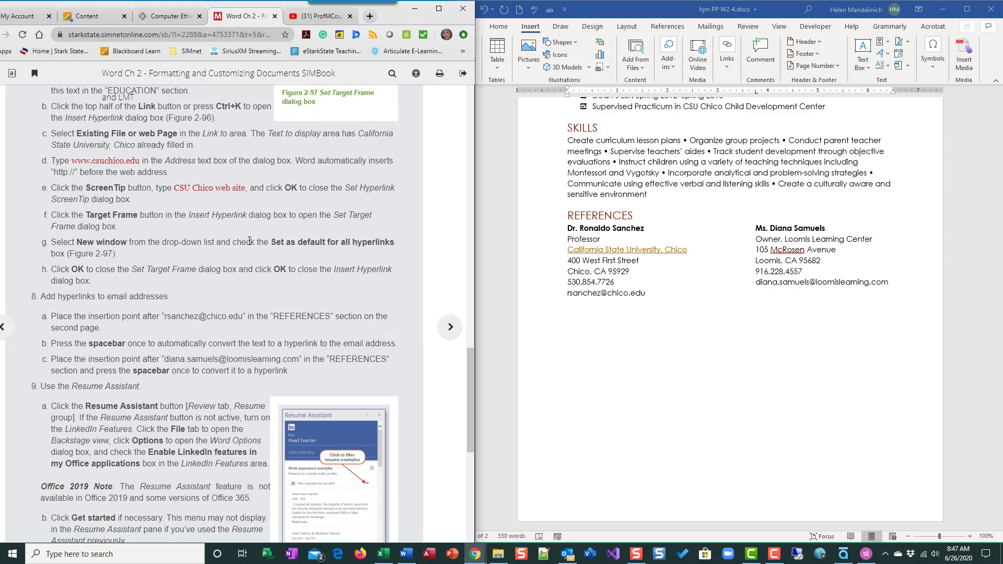
scroll(249, 240, "down", 3)
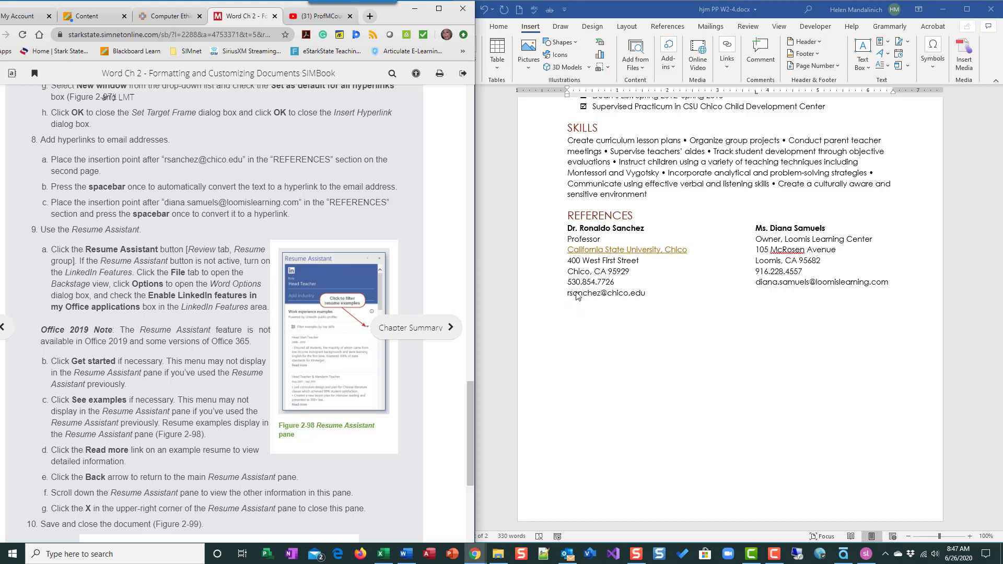
left_click(647, 294)
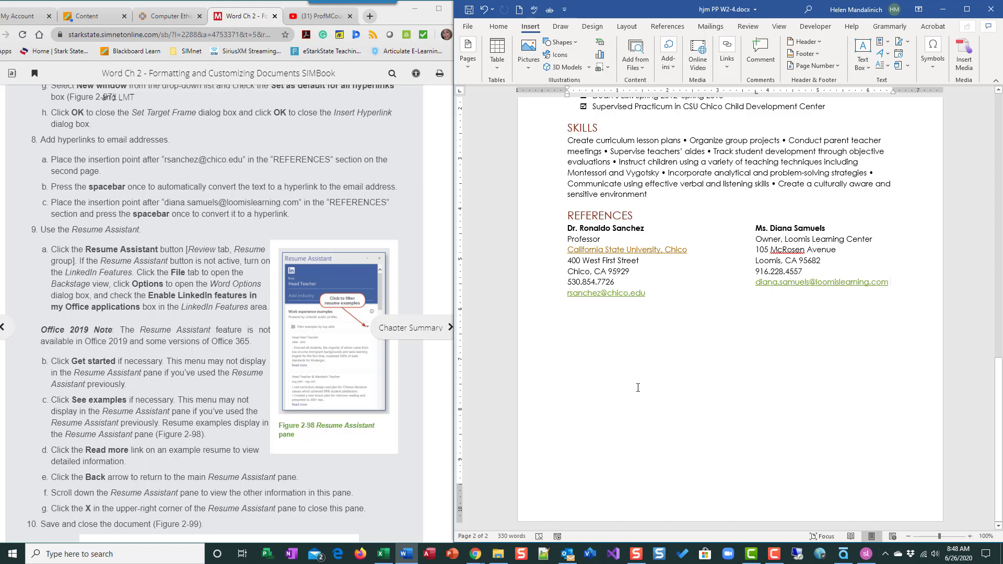
scroll(407, 309, "down", 2)
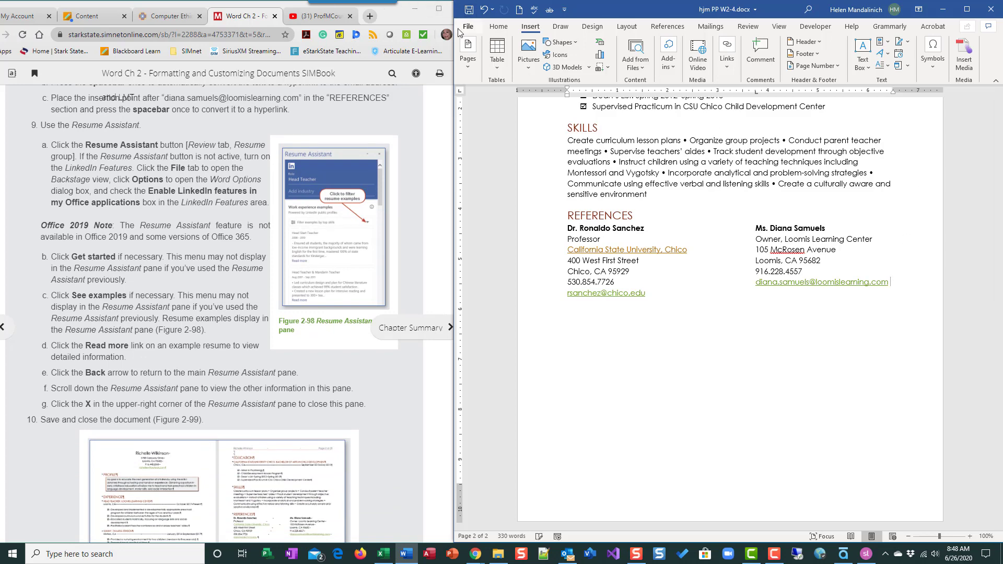
Save hjm PP W2-4.docx with Ctrl+S and switch back to the Blackboard course page.
key("ctrl+s")
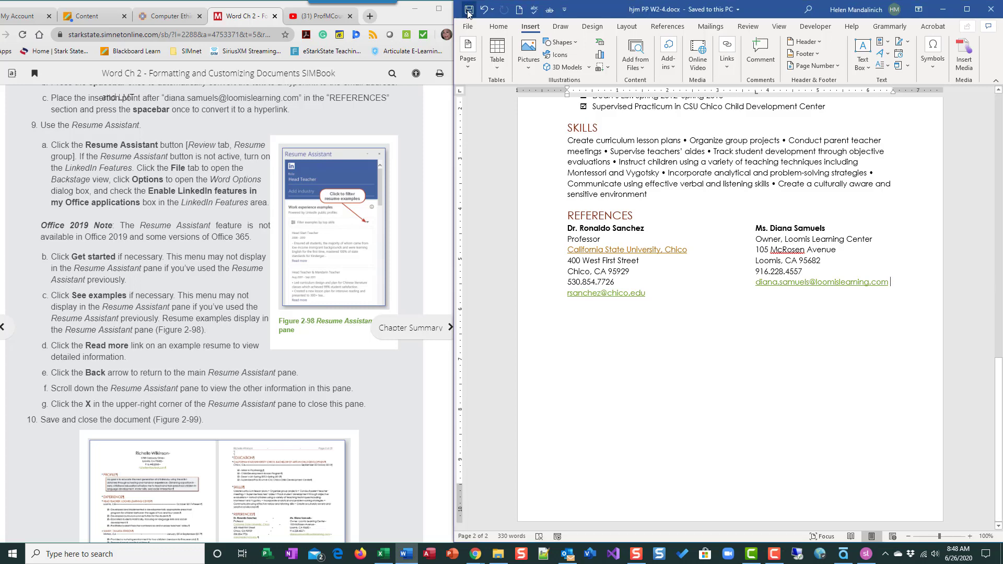
left_click(87, 16)
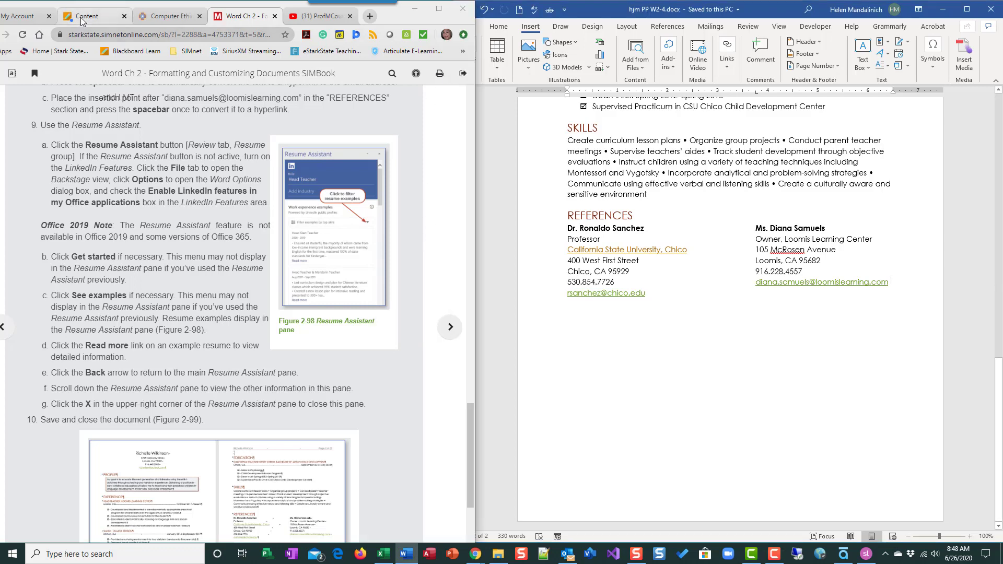
Dismiss the Blackboard page error, exit the SIMbook e-book, and sign in to SIMnet.
left_click(324, 96)
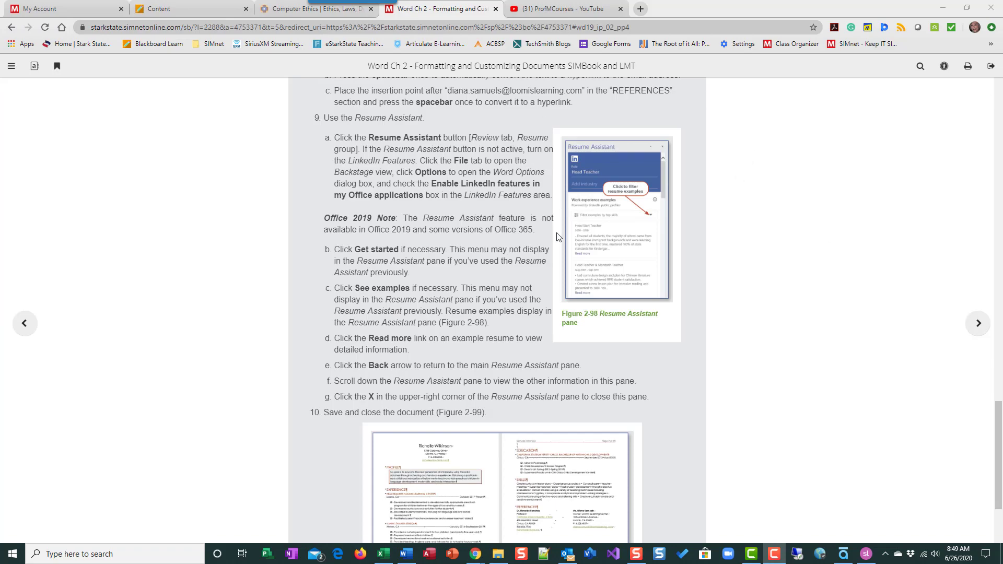
scroll(554, 243, "up", 15)
scroll(554, 246, "up", 8)
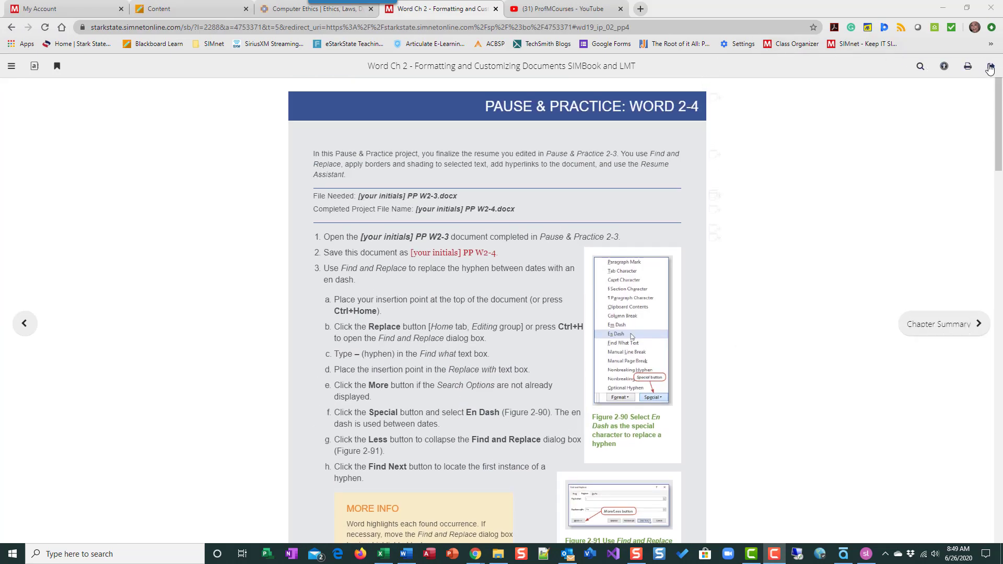
left_click(985, 65)
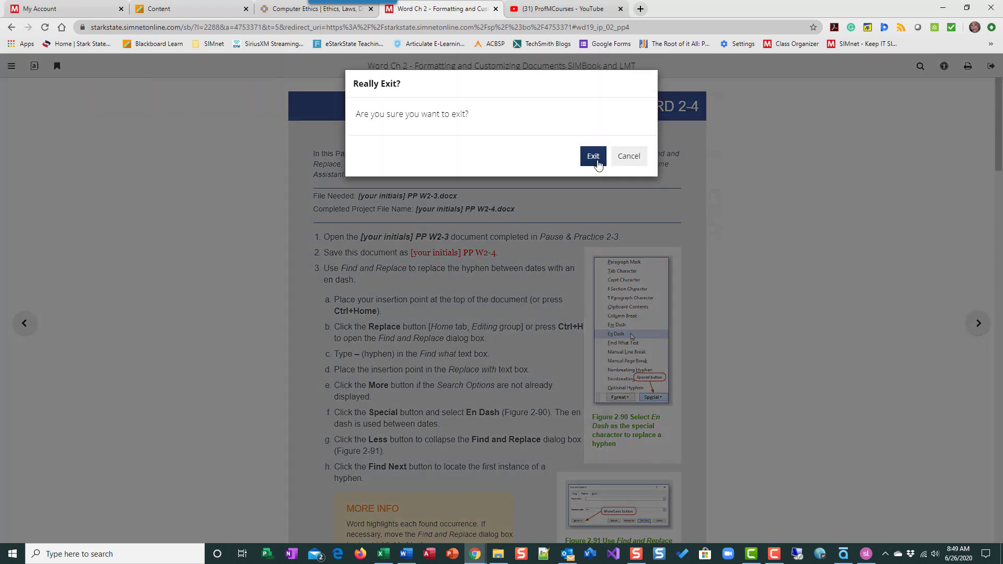
left_click(594, 157)
left_click(630, 246)
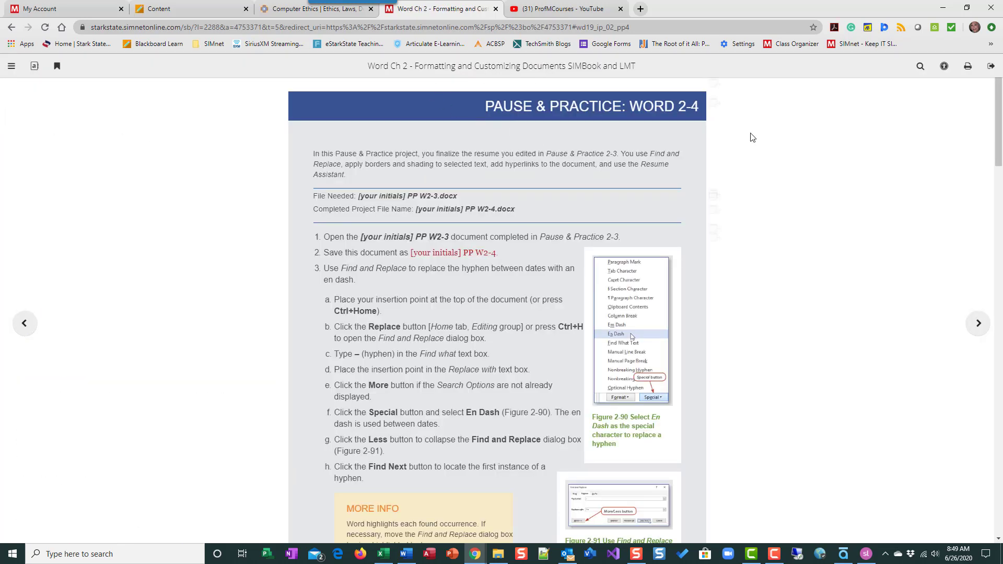
left_click(990, 66)
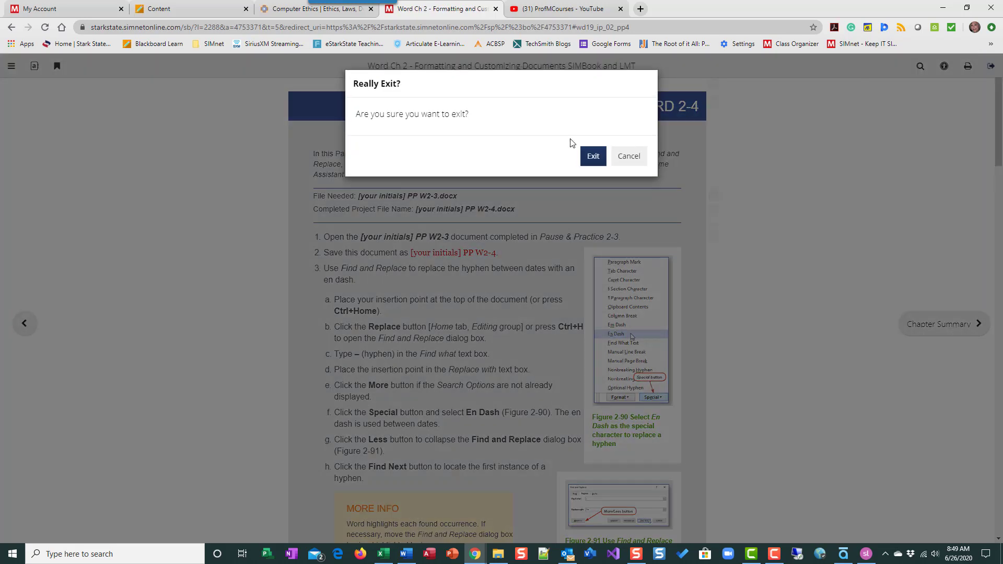
left_click(591, 155)
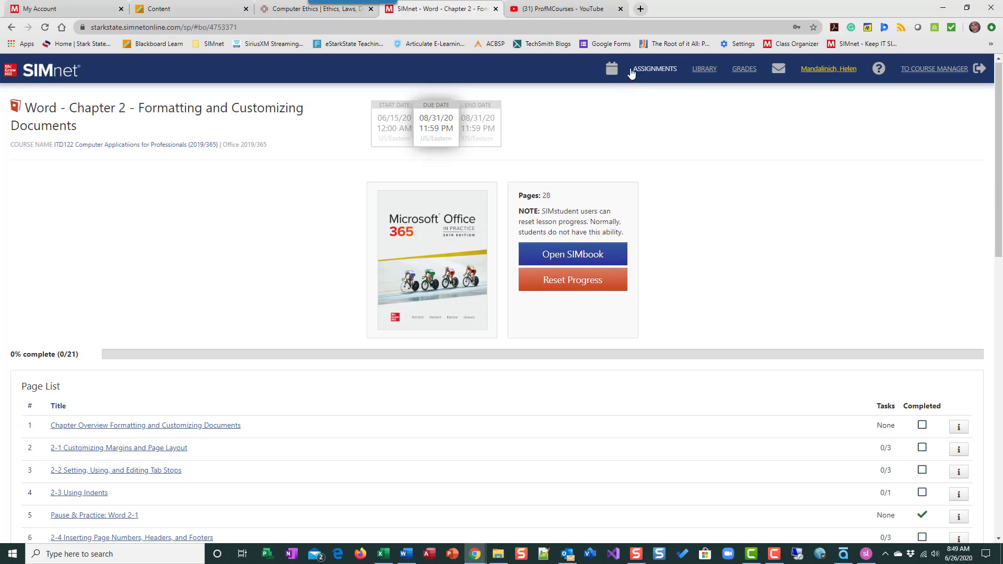
Open the Word Ch 2 Pause & Practice assignment under Word Chapter 2 in Assignments.
left_click(650, 69)
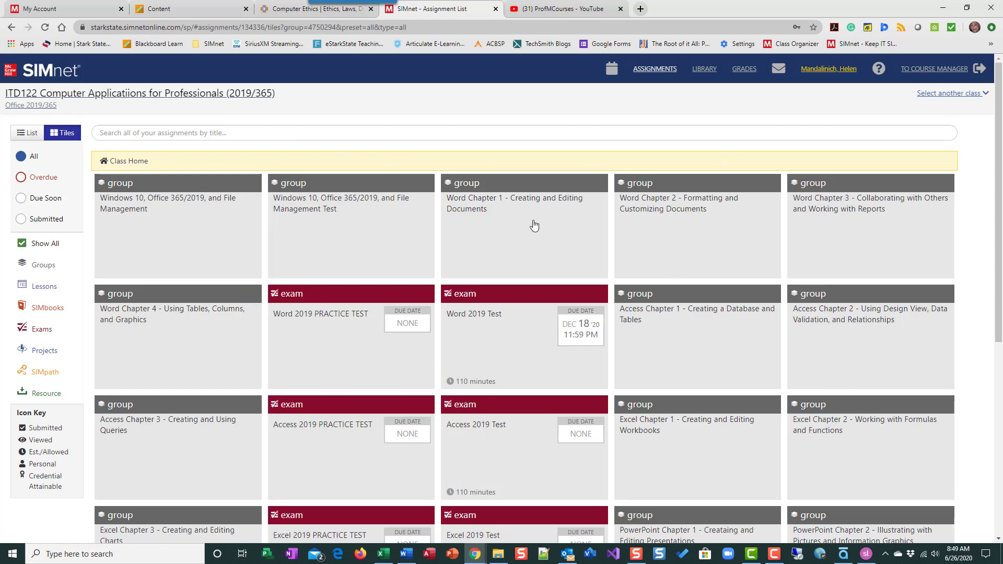
left_click(661, 227)
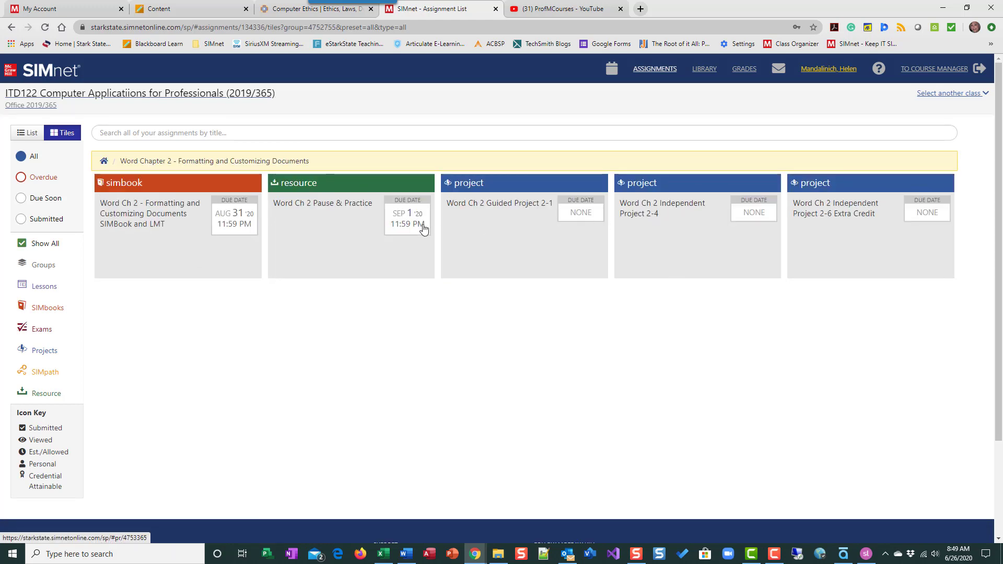
left_click(316, 242)
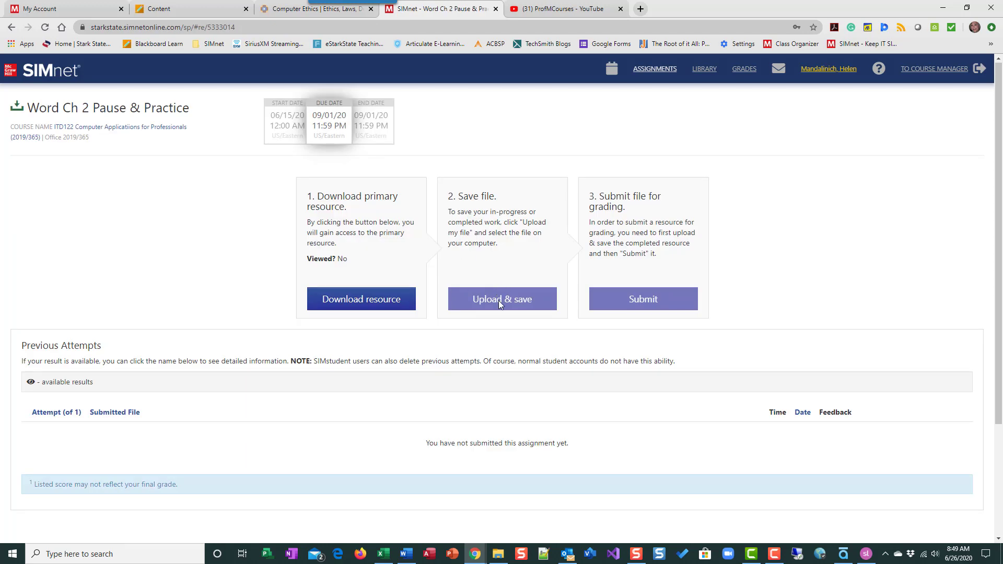
left_click(389, 305)
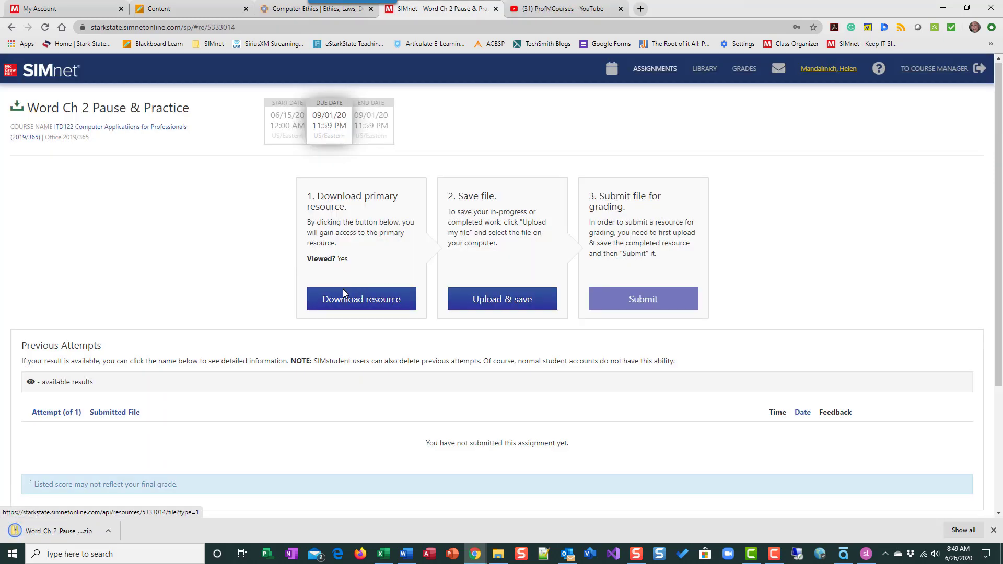
Upload hjm PP W2-4.docx from Downloads and submit it for grading.
left_click(530, 304)
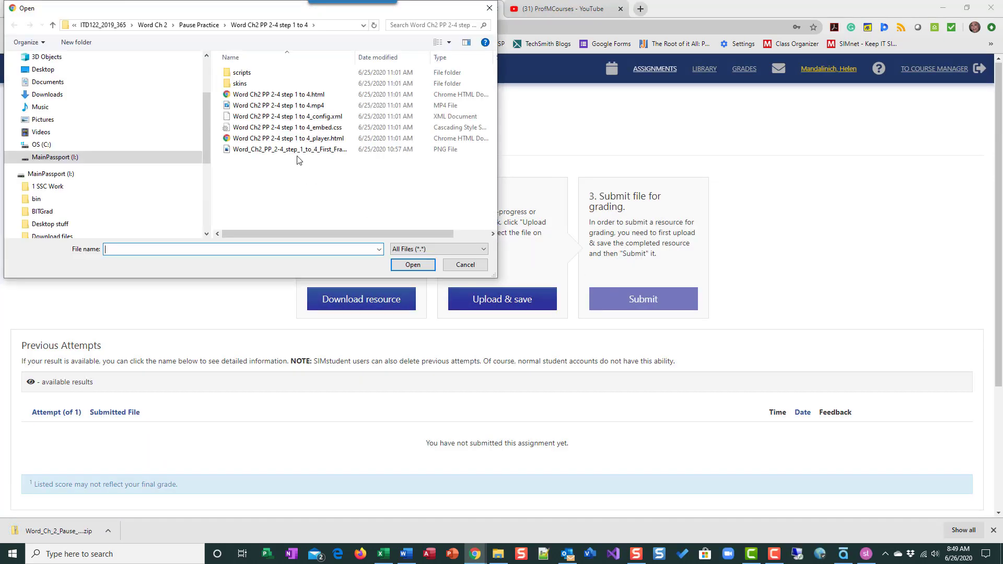
left_click(62, 97)
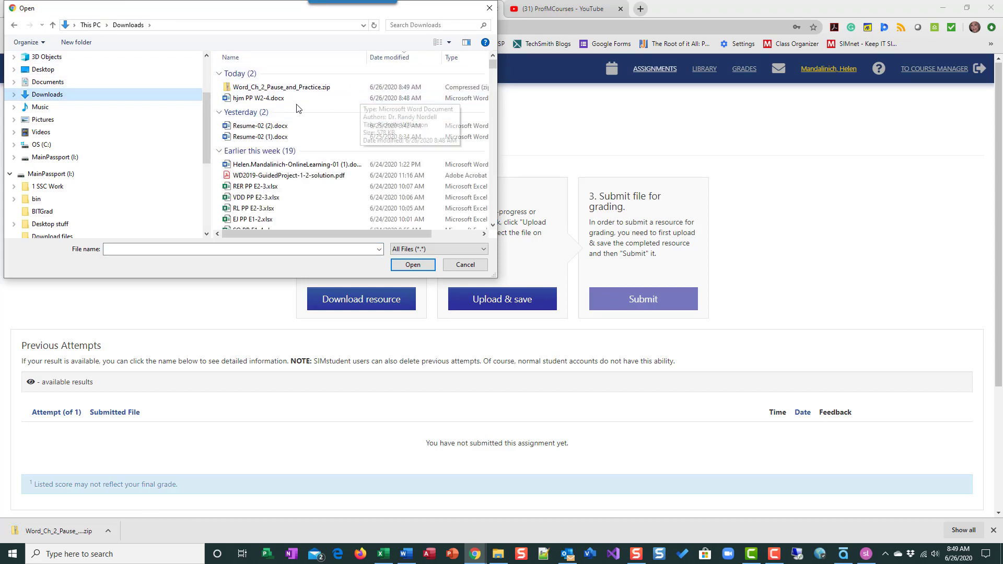
left_click(282, 98)
left_click(413, 264)
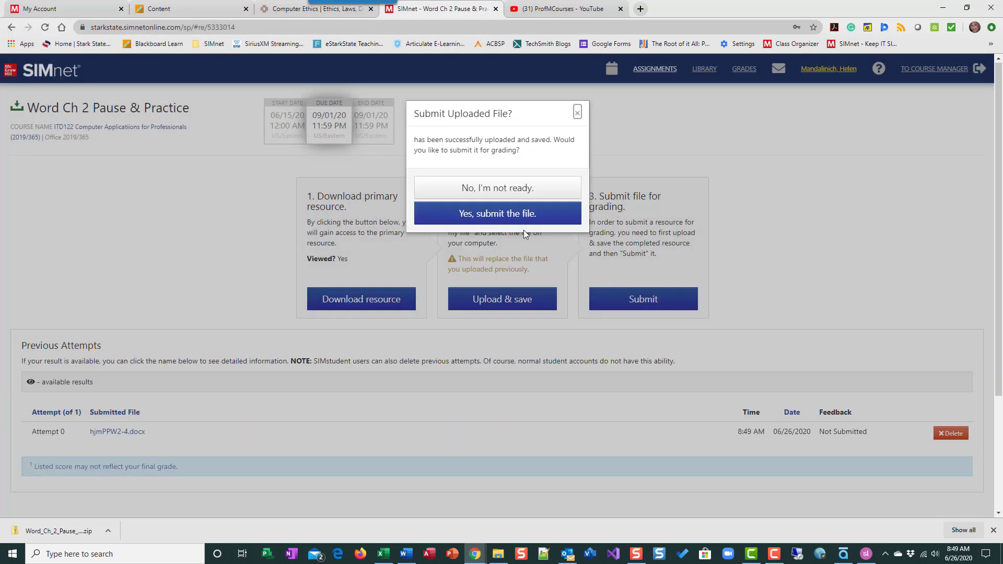
left_click(471, 221)
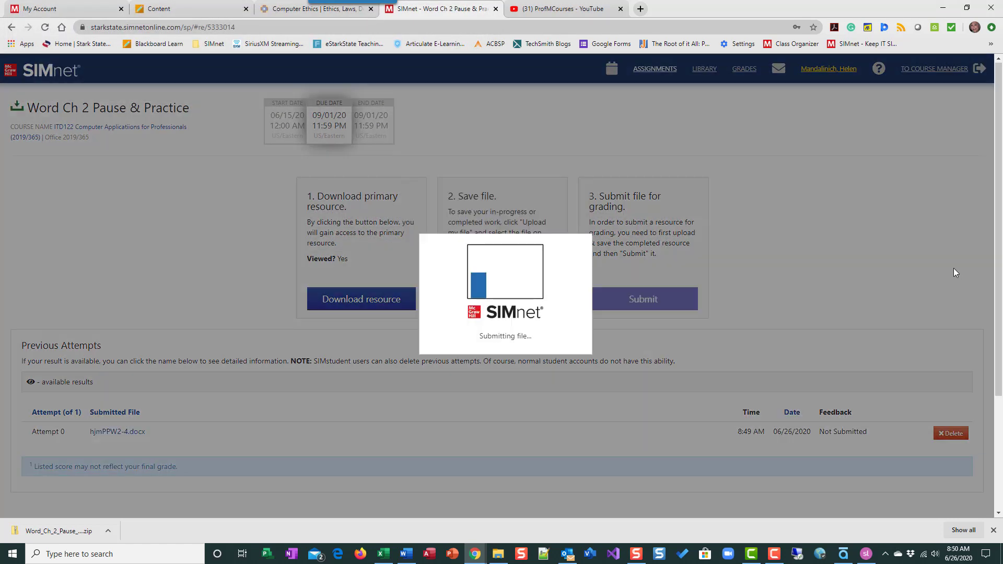